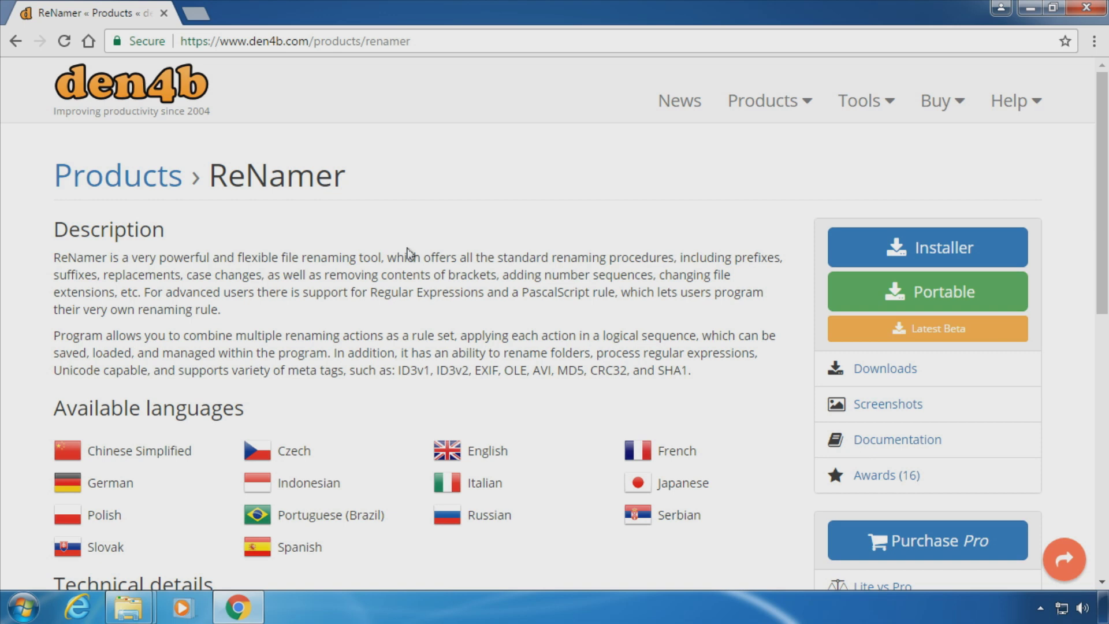
Launch ReNamer.exe from the renamer-6.7 folder, allowing it past the security warning.
{"action": "left_click", "coordinate": [128, 607]}
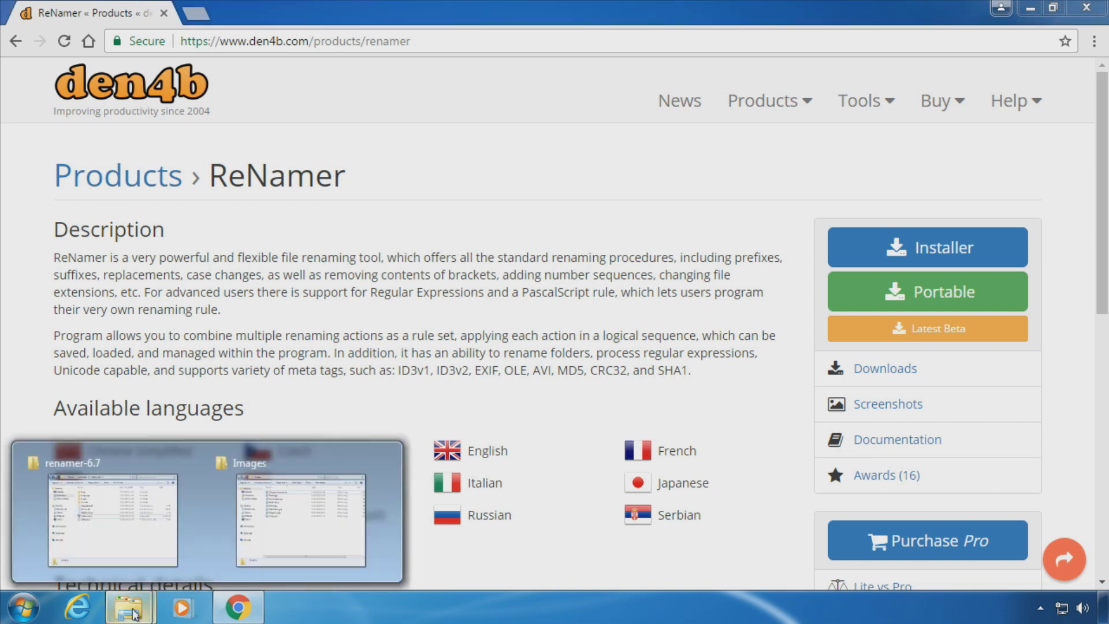
{"action": "left_click", "coordinate": [132, 534]}
{"action": "left_click", "coordinate": [478, 282]}
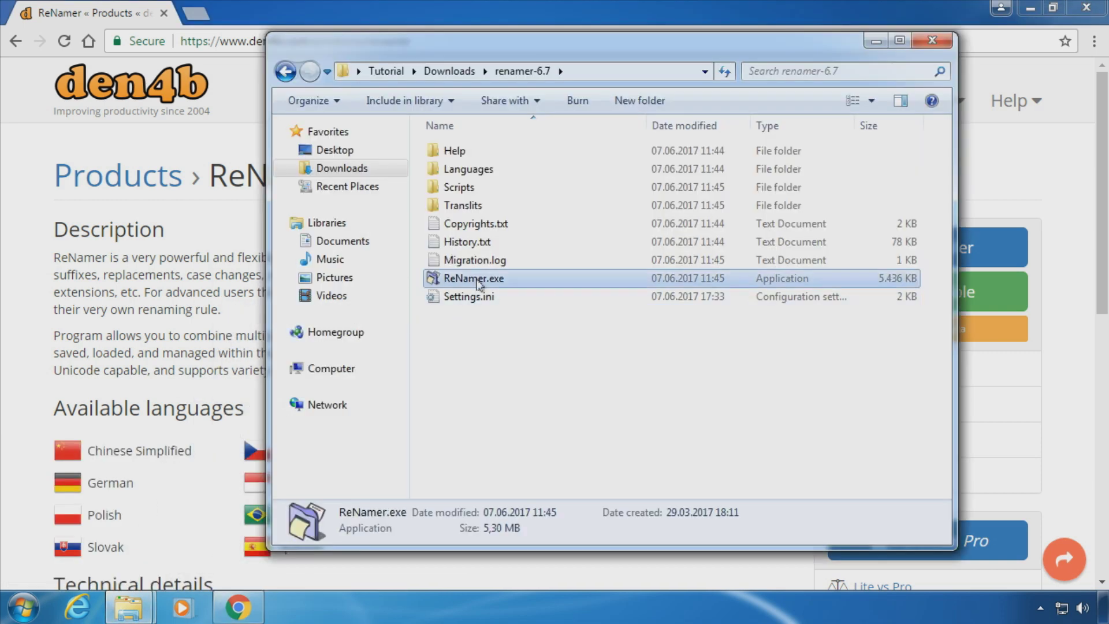
{"action": "double_click", "coordinate": [477, 283]}
{"action": "left_click", "coordinate": [603, 316]}
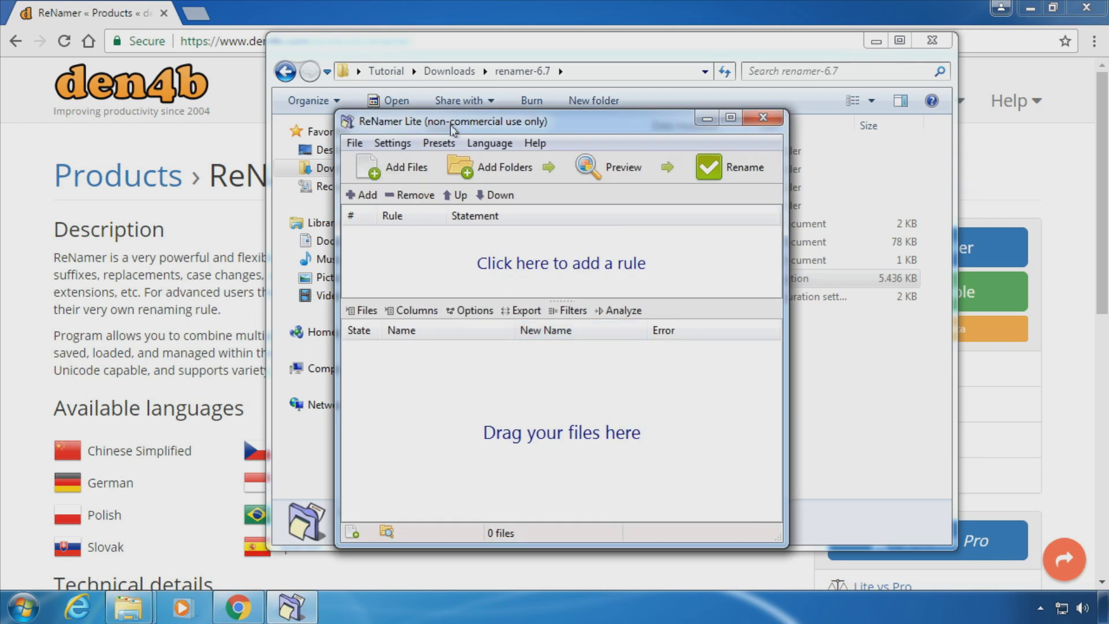
Move and enlarge the ReNamer window, and minimize Chrome to clear the desktop.
{"action": "left_click_drag", "start_coordinate": [452, 124], "coordinate": [294, 43]}
{"action": "left_click_drag", "start_coordinate": [626, 464], "coordinate": [820, 575]}
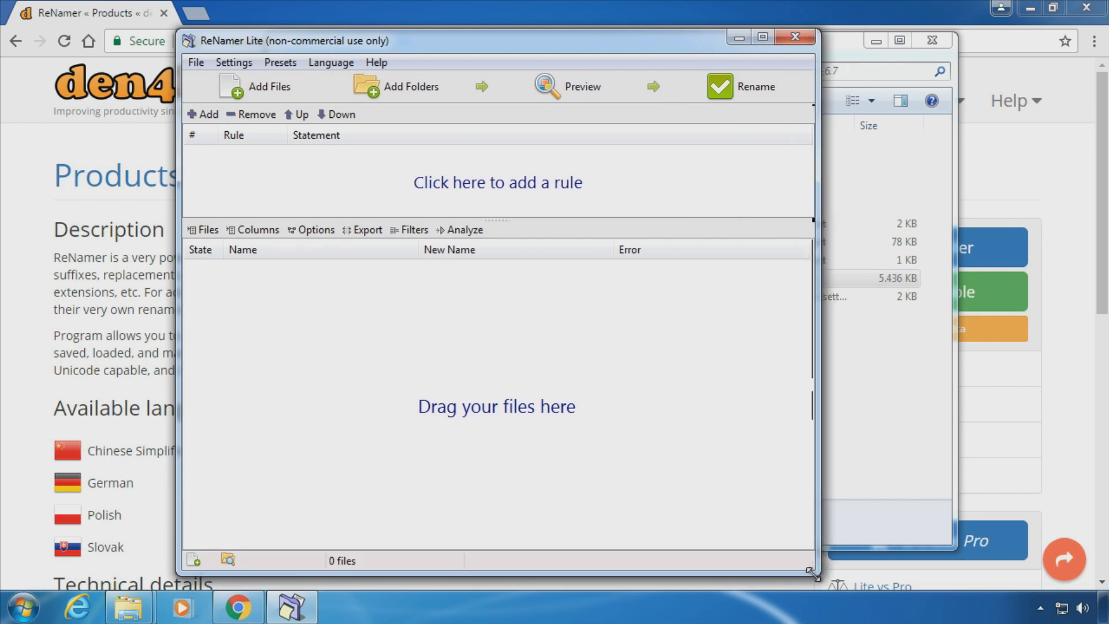
{"action": "left_click", "coordinate": [1028, 7]}
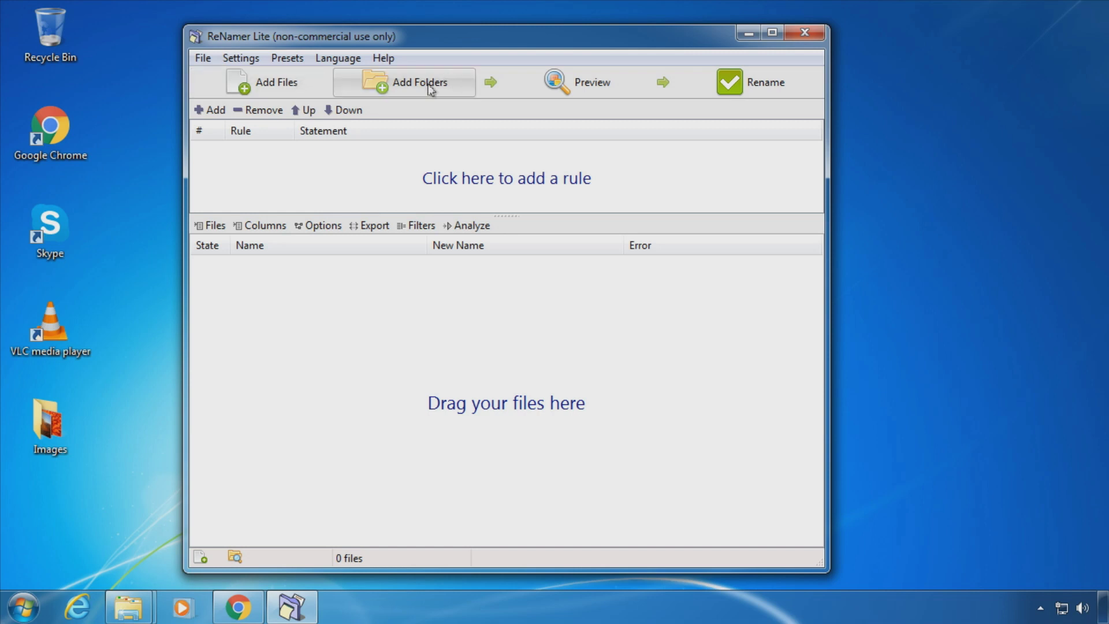
Add all eight Images folder JPEGs, Chrysanthemum.jpg through Tulips.jpg, to the file list.
{"action": "left_click", "coordinate": [294, 88]}
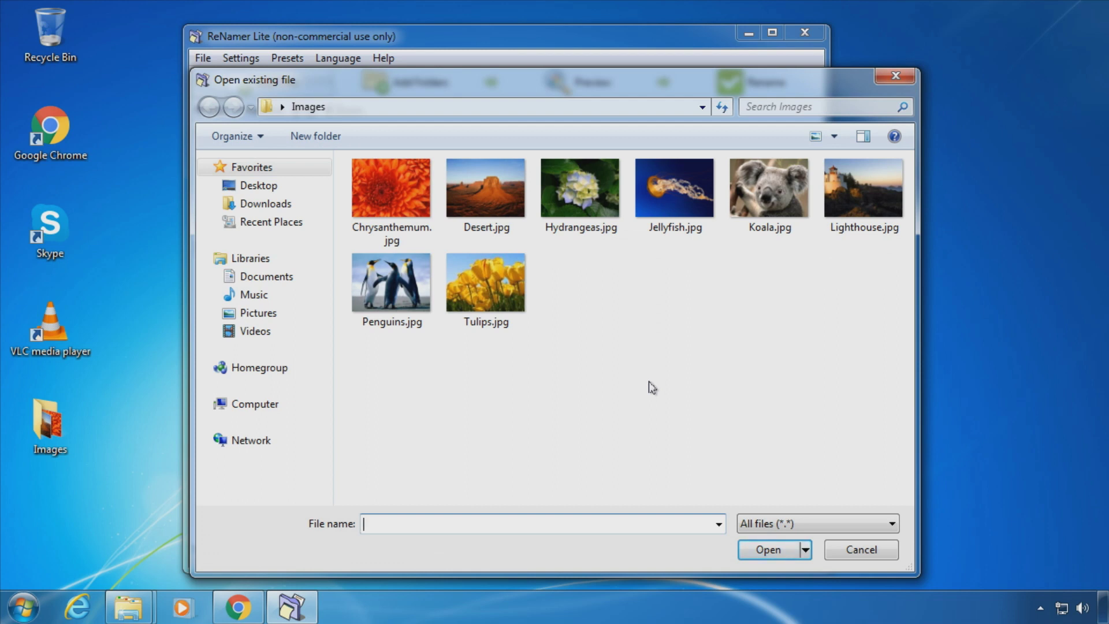
{"action": "left_click_drag", "start_coordinate": [887, 375], "coordinate": [384, 189]}
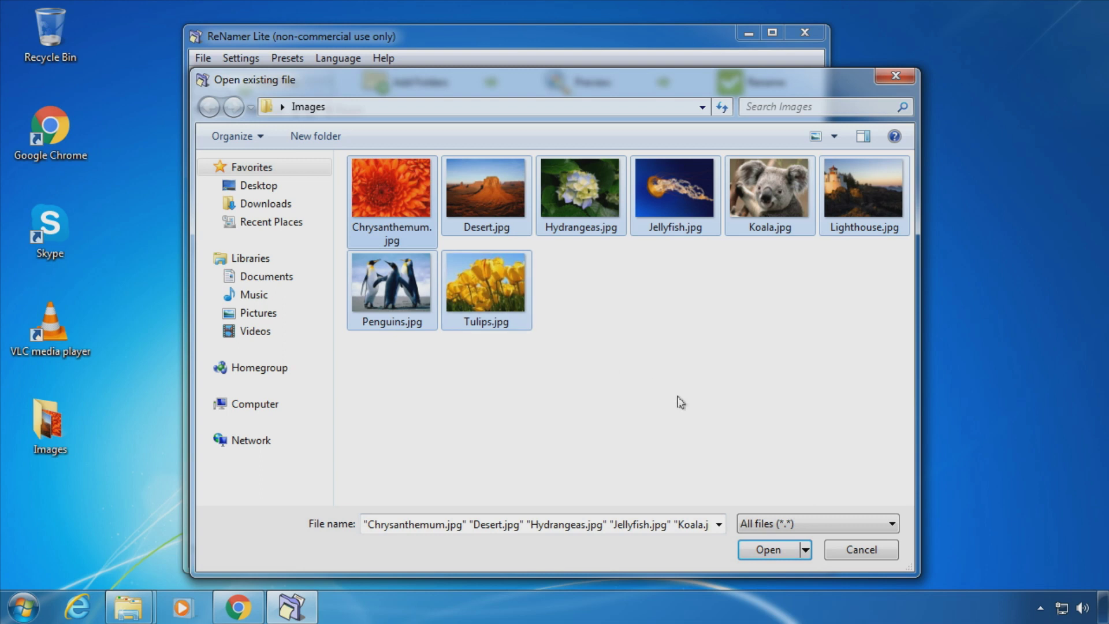
{"action": "left_click", "coordinate": [768, 550]}
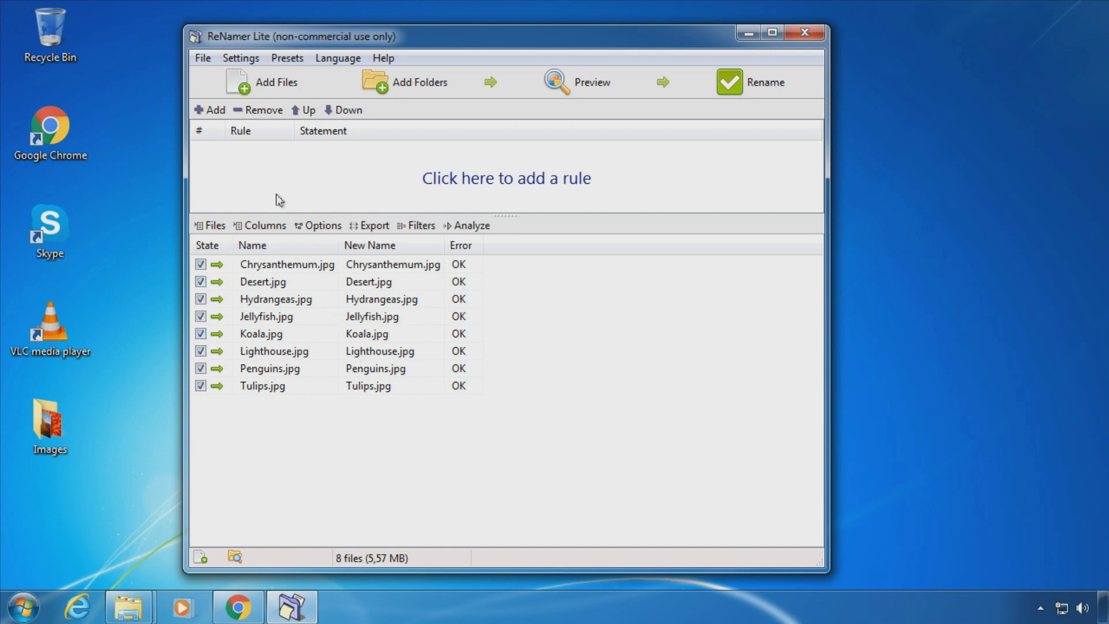
Add an Insert rule that prefixes 'pic ' to every file name.
{"action": "left_click", "coordinate": [214, 113]}
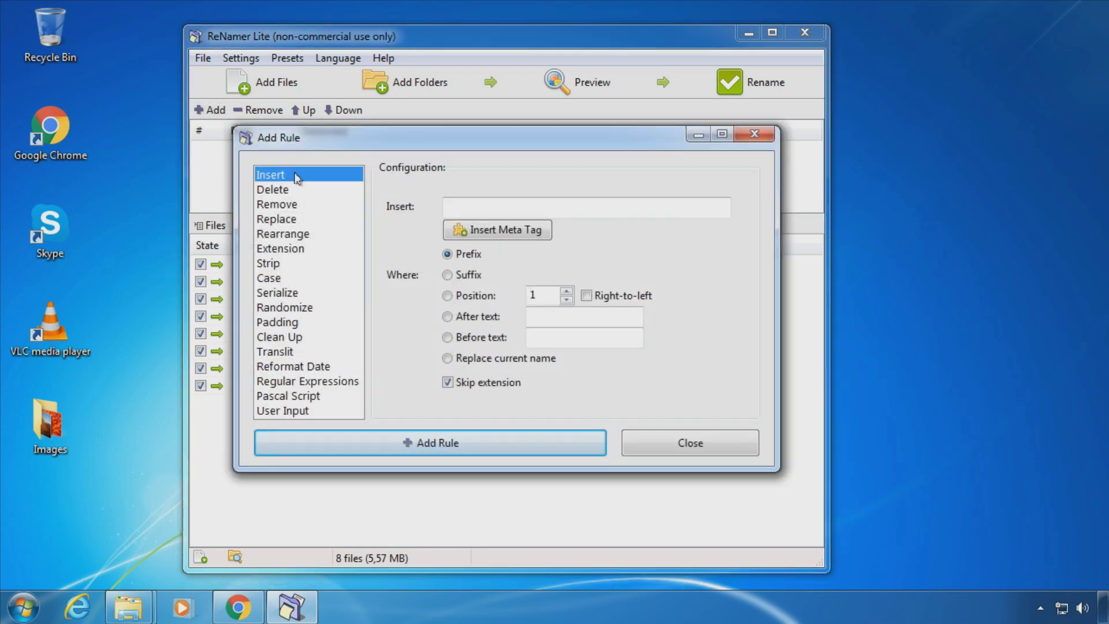
{"action": "key", "text": "Tab"}
{"action": "type", "text": "pic"}
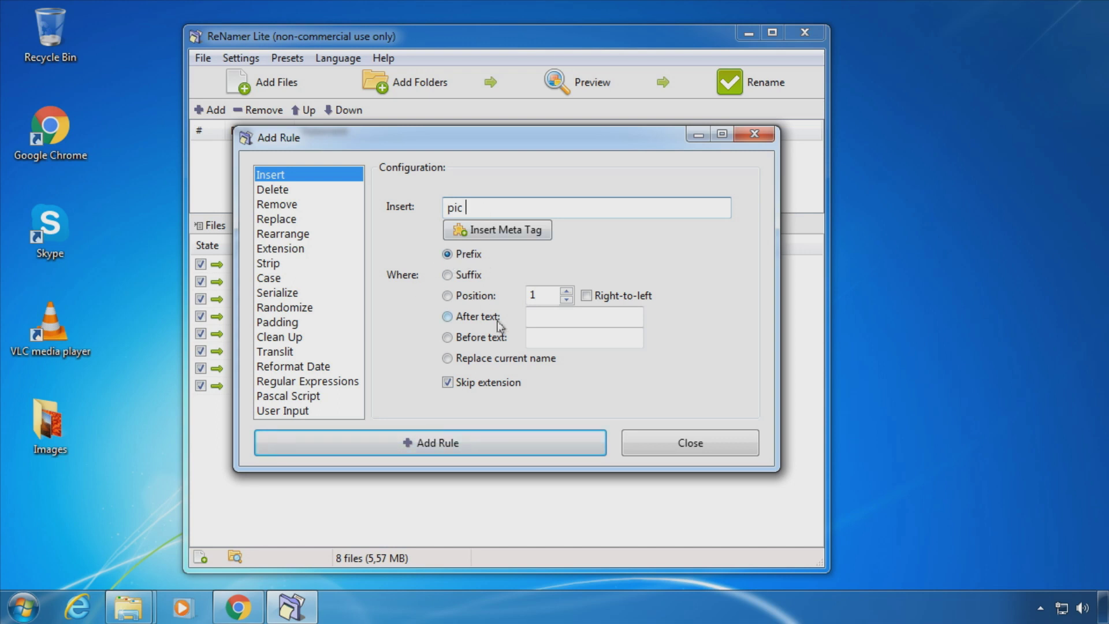
{"action": "left_click", "coordinate": [506, 450]}
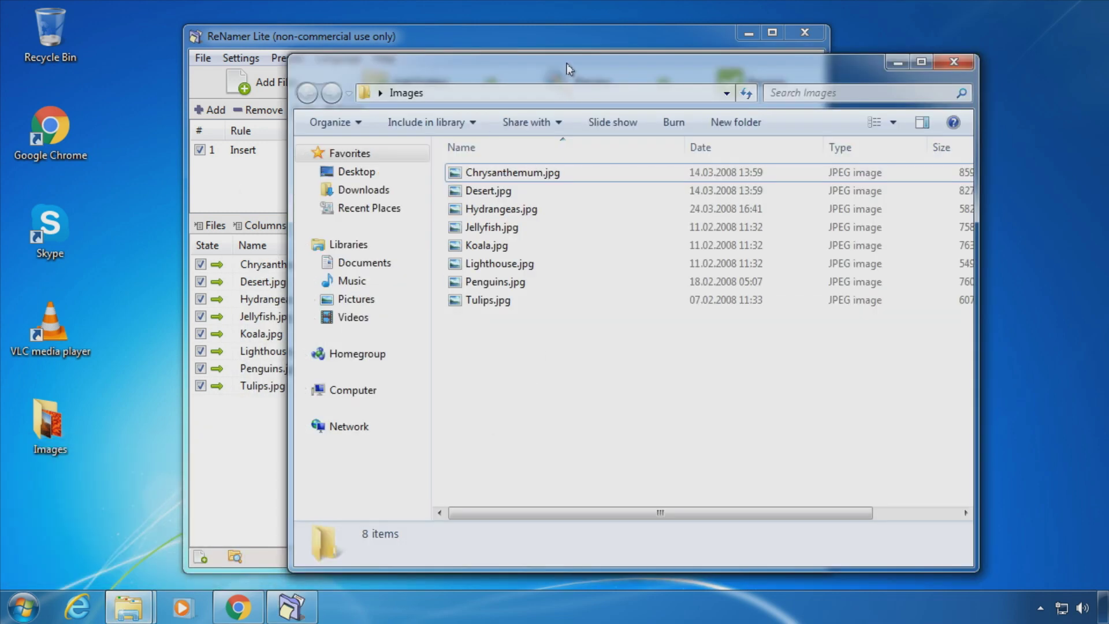
Place Explorer beside ReNamer and rename all eight files to 'pic Chrysanthemum.jpg' through 'pic Tulips.jpg'.
{"action": "left_click_drag", "start_coordinate": [566, 64], "coordinate": [873, 43]}
{"action": "left_click_drag", "start_coordinate": [507, 40], "coordinate": [355, 50]}
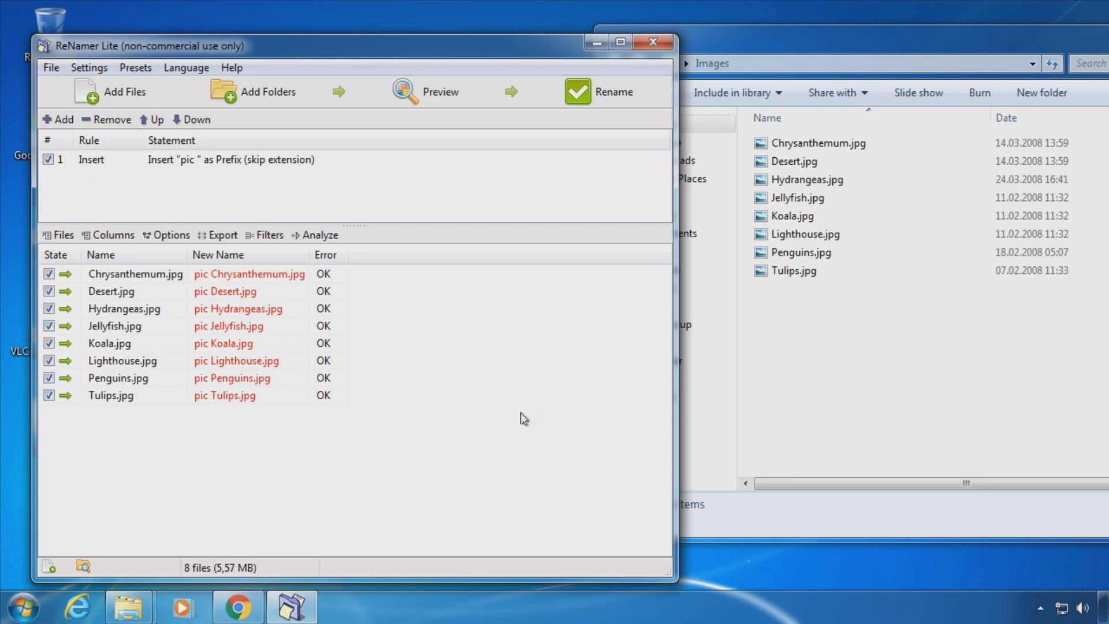
{"action": "left_click", "coordinate": [633, 97]}
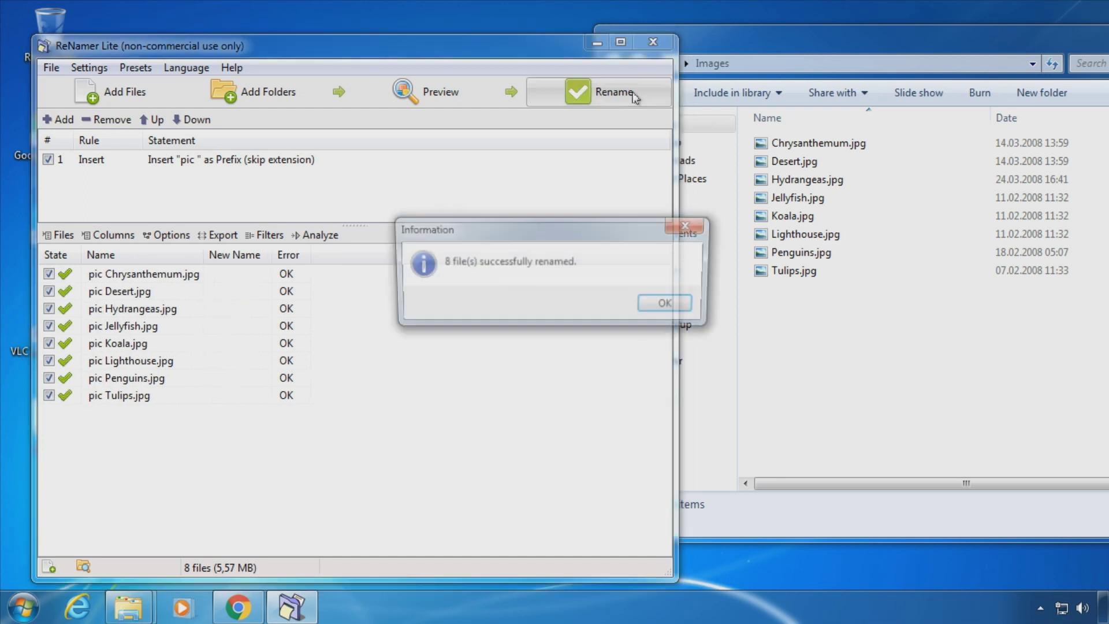
{"action": "left_click", "coordinate": [671, 304]}
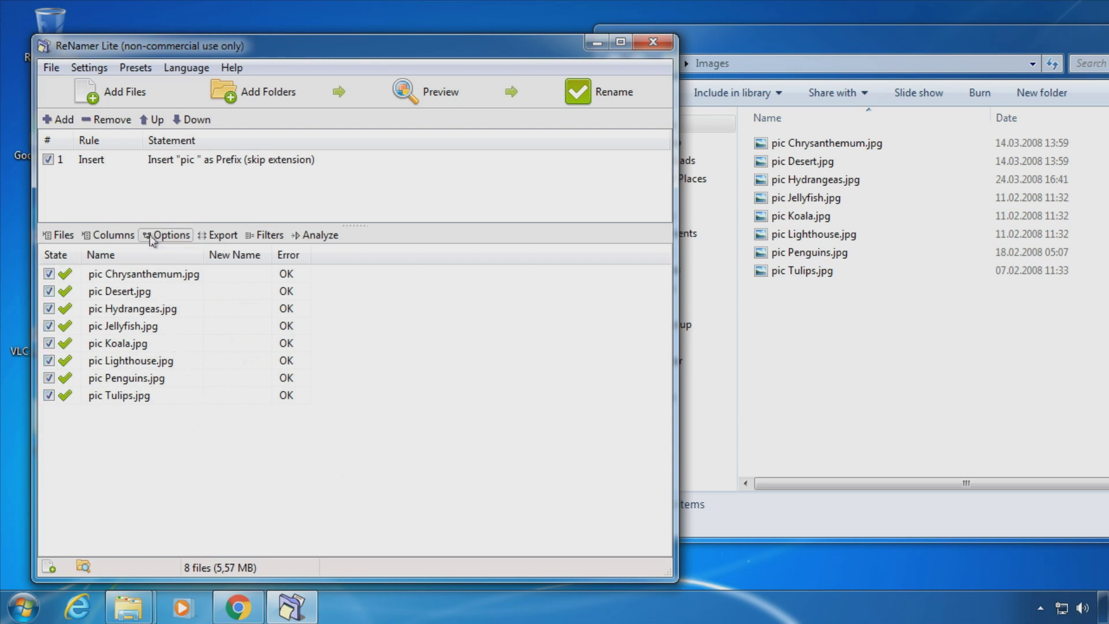
Remove the 'pic ' Insert rule and begin a new Delete rule.
{"action": "left_click", "coordinate": [157, 161]}
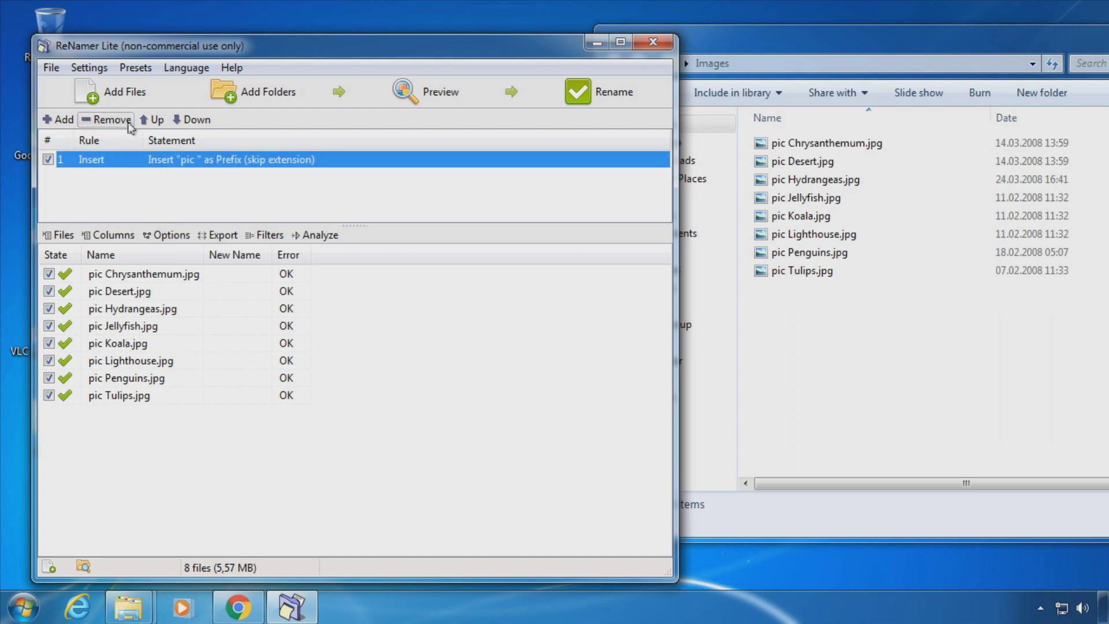
{"action": "left_click", "coordinate": [107, 120]}
{"action": "left_click", "coordinate": [62, 122]}
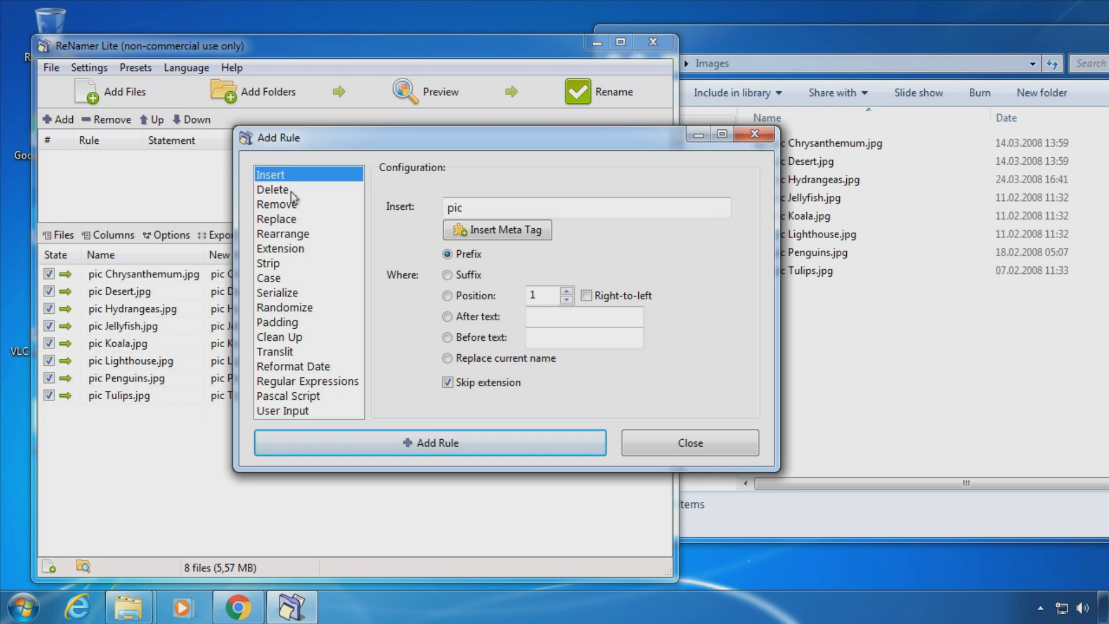
{"action": "left_click", "coordinate": [299, 192]}
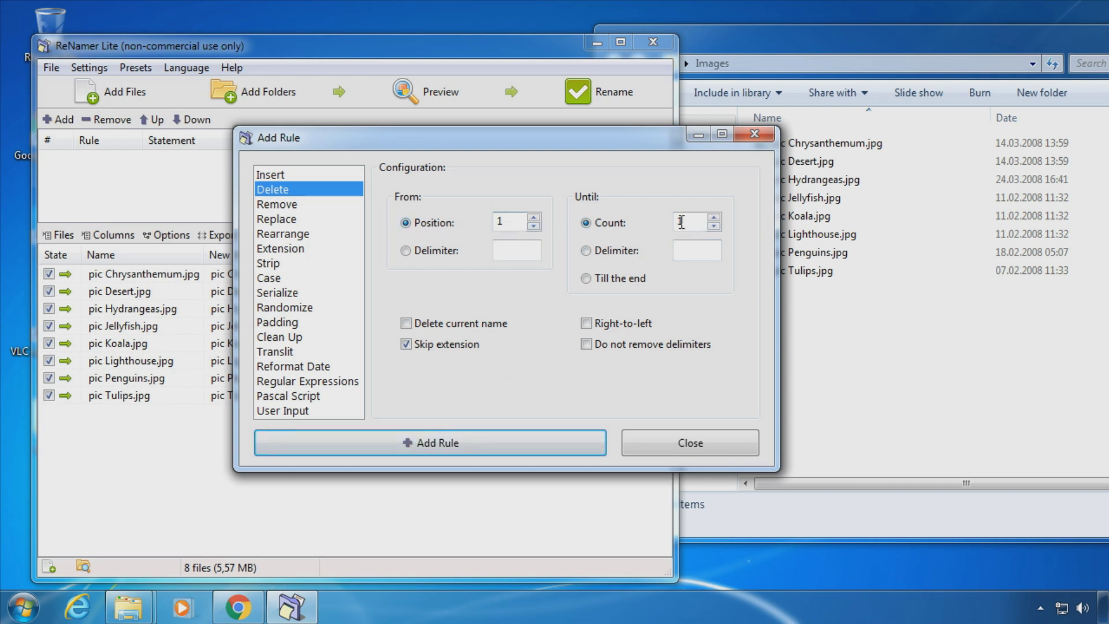
Add the Delete rule with Count 4 to strip 'pic ', then view the Remove options.
{"action": "left_click", "coordinate": [714, 219]}
{"action": "left_click", "coordinate": [714, 219]}
{"action": "left_click", "coordinate": [713, 219]}
{"action": "left_click", "coordinate": [458, 443]}
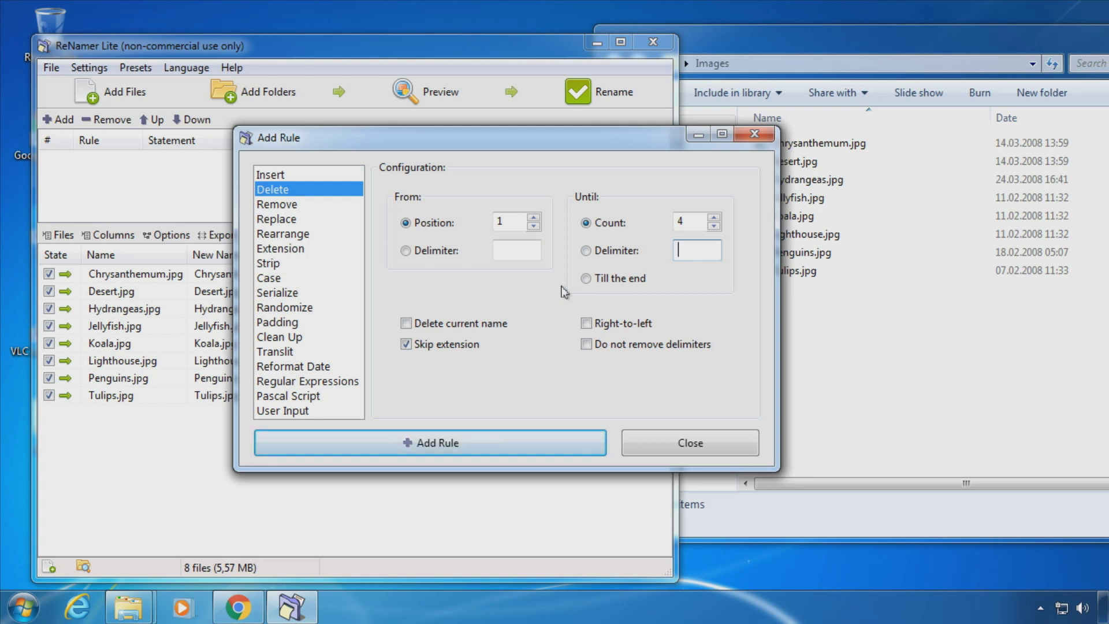
{"action": "left_click", "coordinate": [608, 250]}
{"action": "left_click", "coordinate": [278, 205]}
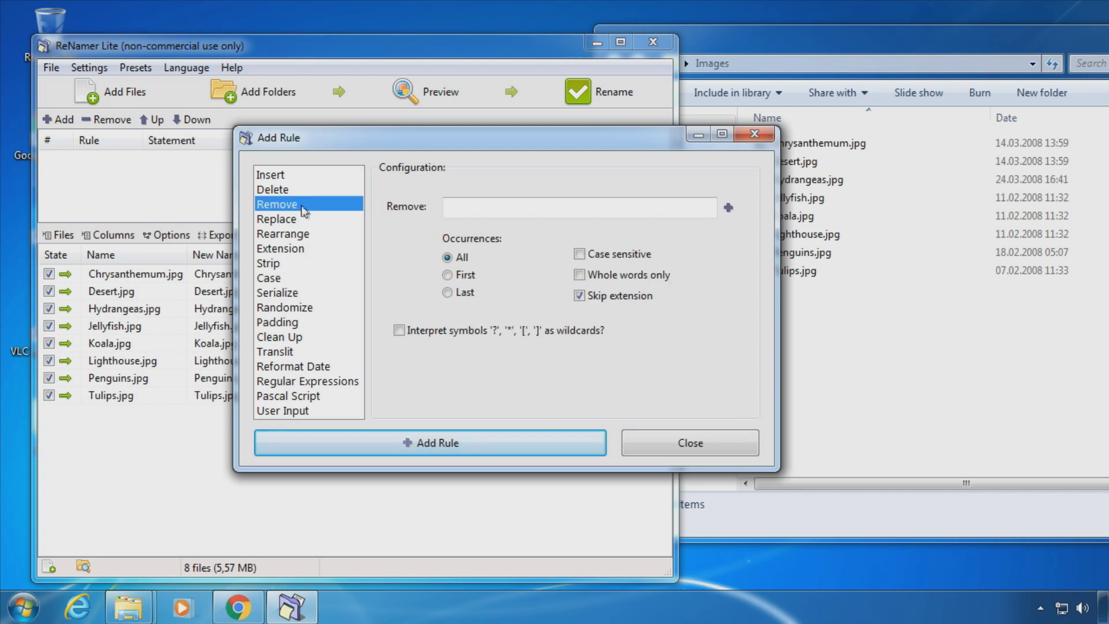
Switch the new rule from Remove to Replace, showing empty Find and Replace fields.
{"action": "left_click", "coordinate": [484, 209]}
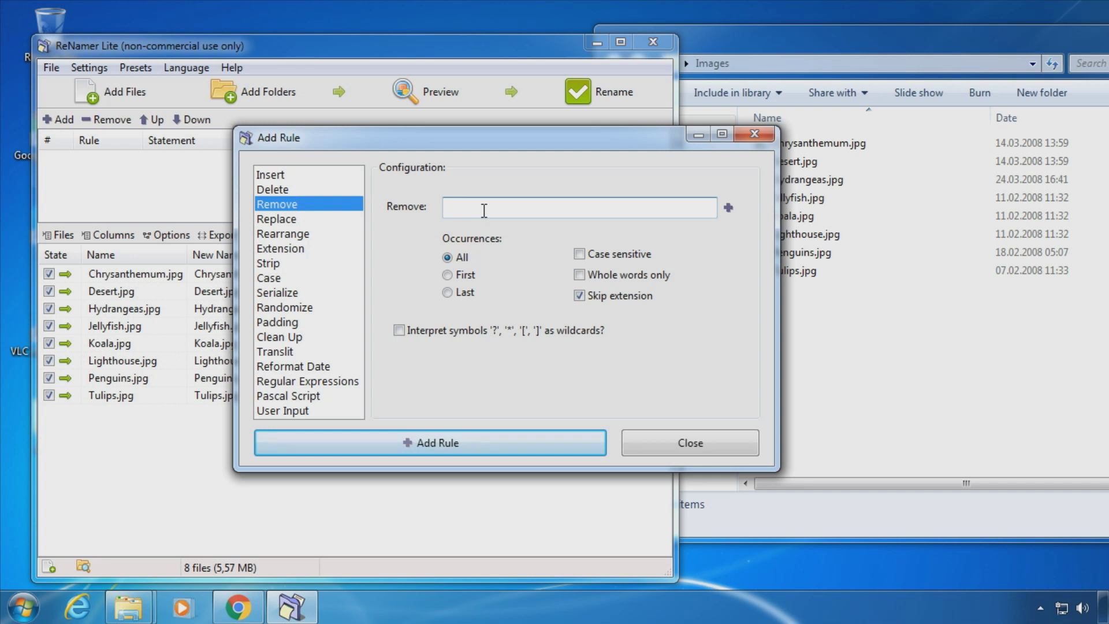
{"action": "left_click", "coordinate": [303, 220]}
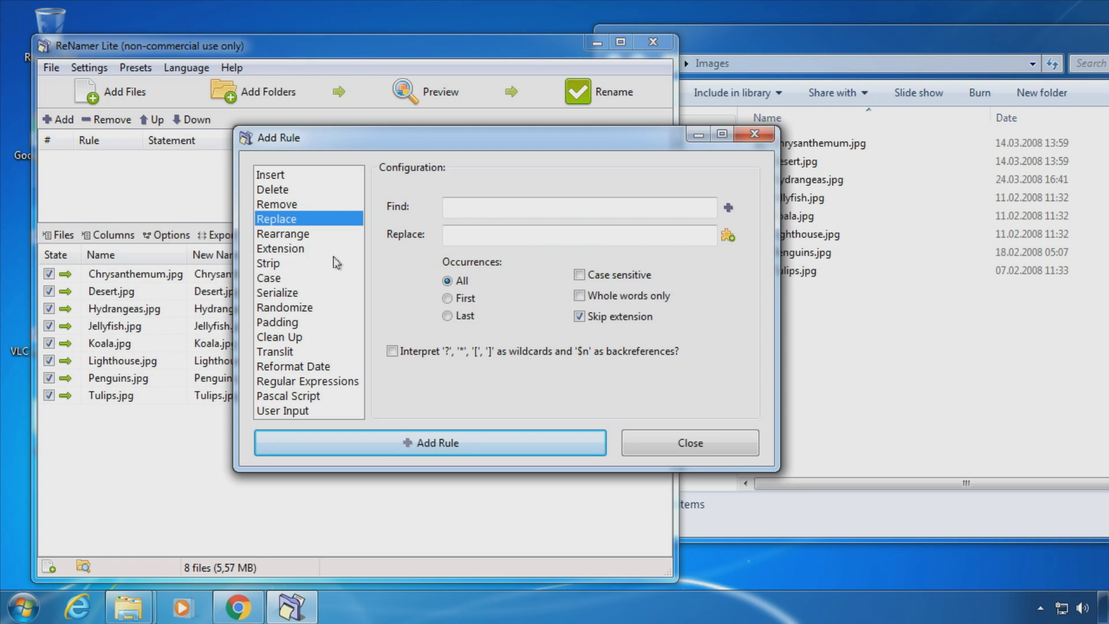
Preview an ALL UPPER CASE Case rule, then remove it and start another rule.
{"action": "left_click", "coordinate": [277, 282]}
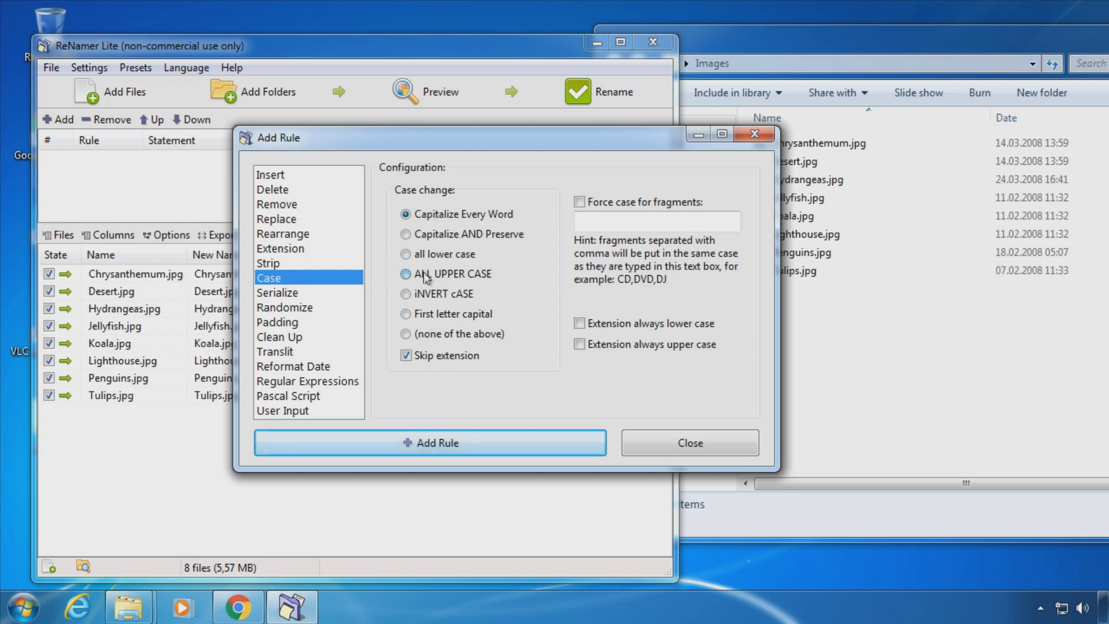
{"action": "left_click", "coordinate": [406, 273]}
{"action": "left_click", "coordinate": [428, 441]}
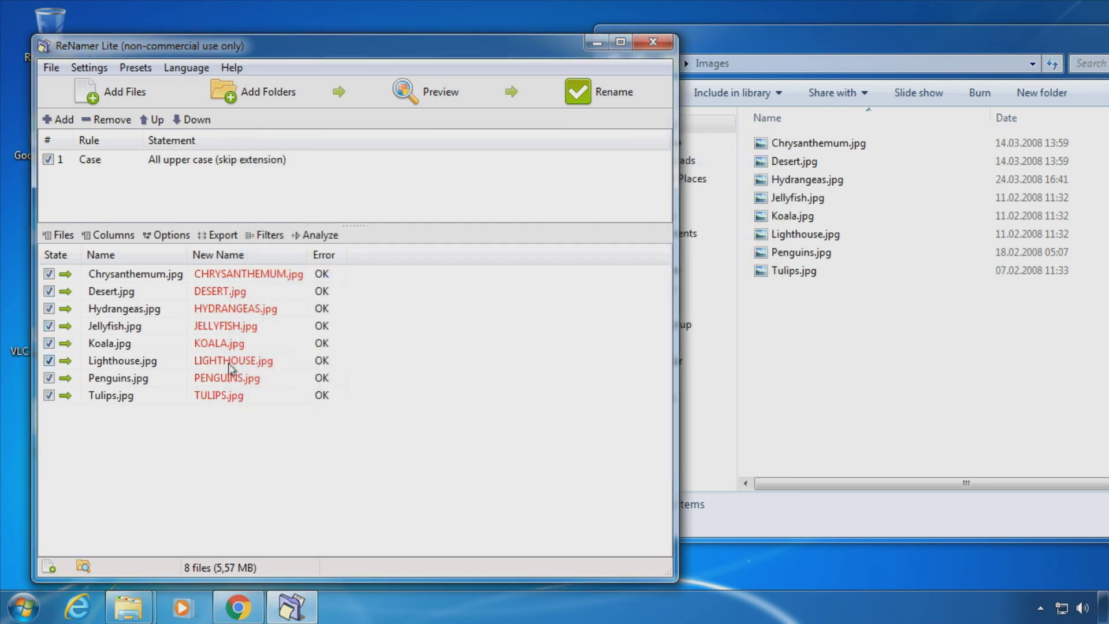
{"action": "left_click", "coordinate": [189, 162]}
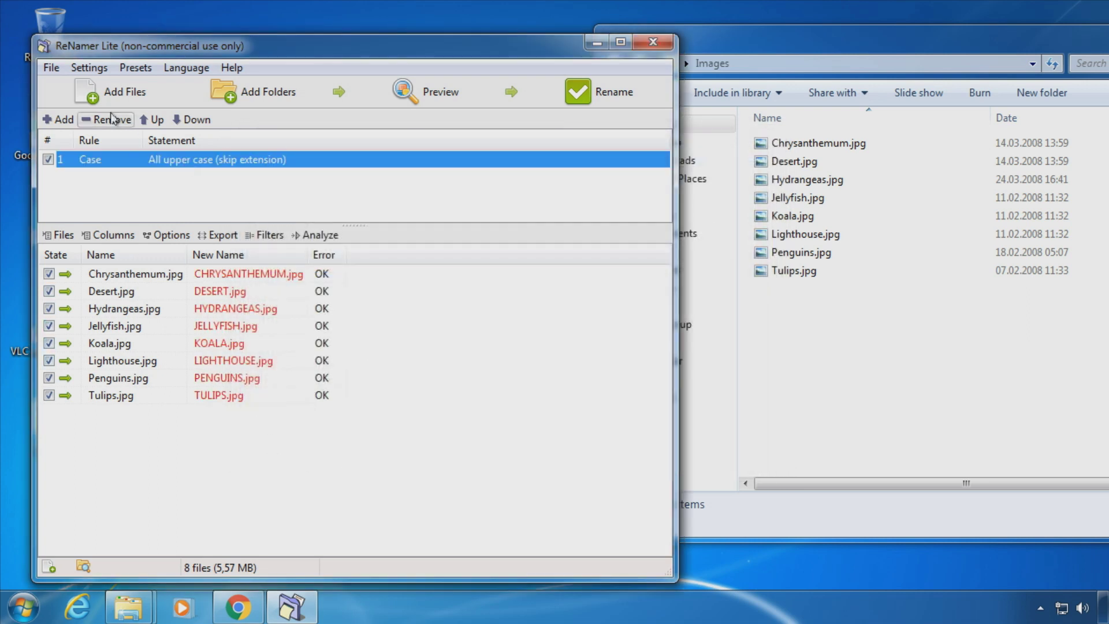
{"action": "left_click", "coordinate": [111, 119]}
{"action": "left_click", "coordinate": [58, 119]}
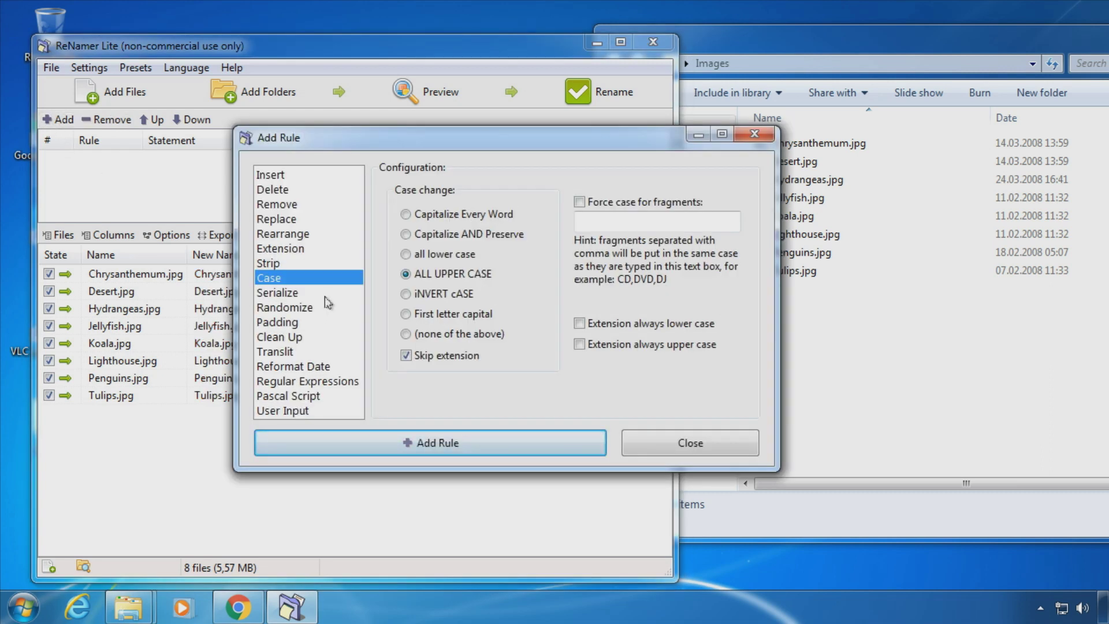
Try a Serialize numbering rule, then drop it.
{"action": "left_click", "coordinate": [302, 294]}
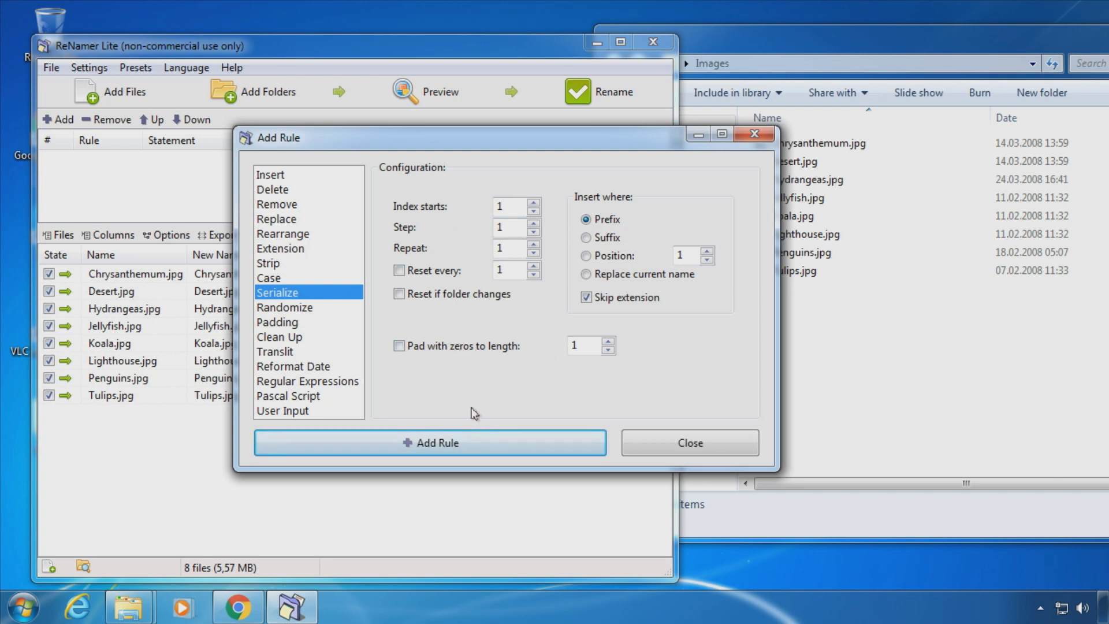
{"action": "left_click", "coordinate": [459, 443]}
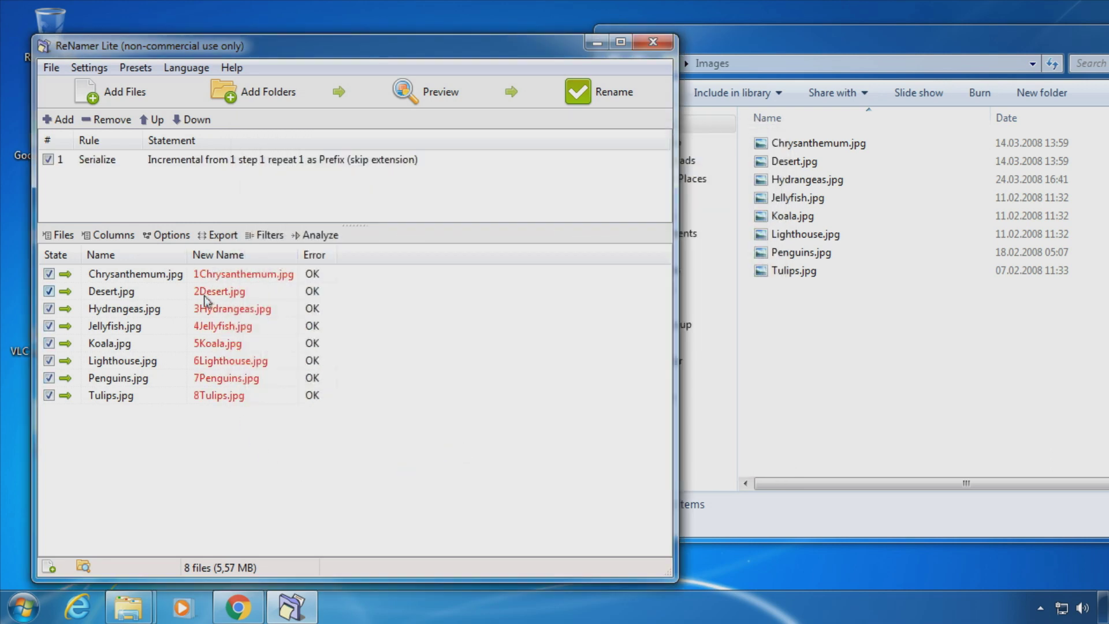
{"action": "left_click", "coordinate": [61, 119]}
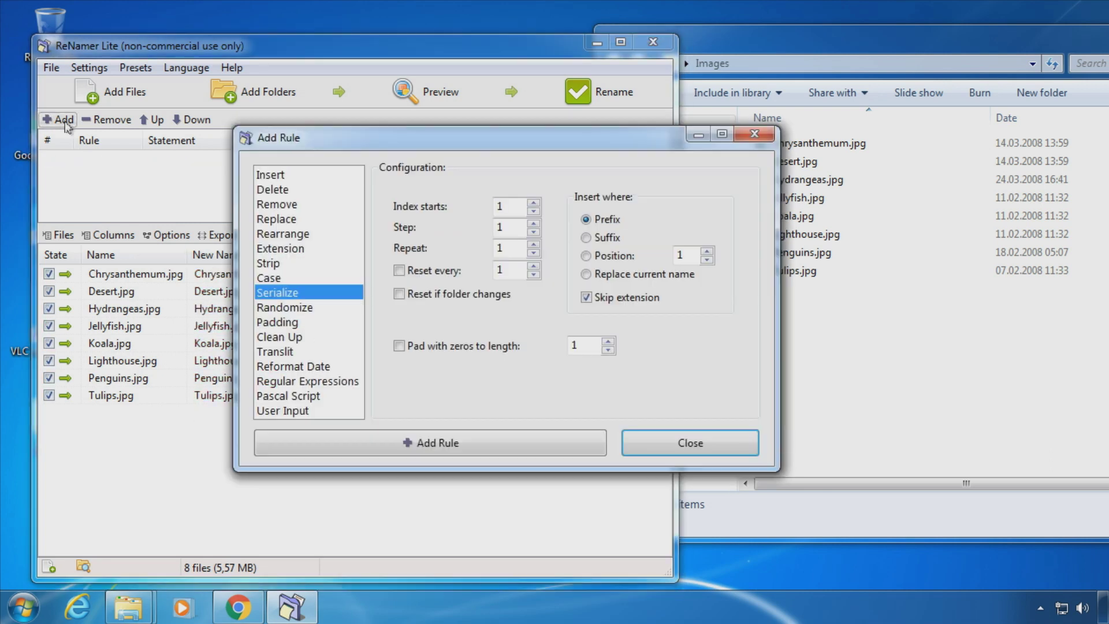
In a new Insert rule, browse meta tags like file size and image dimensions, choosing Date_Now.
{"action": "left_click", "coordinate": [285, 175]}
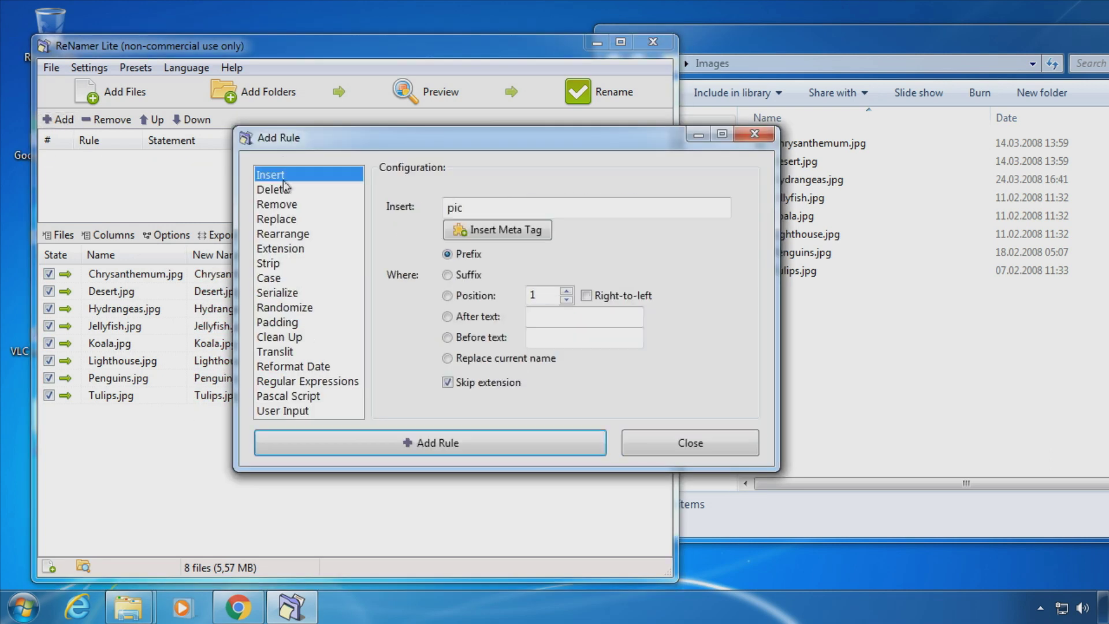
{"action": "left_click", "coordinate": [516, 234]}
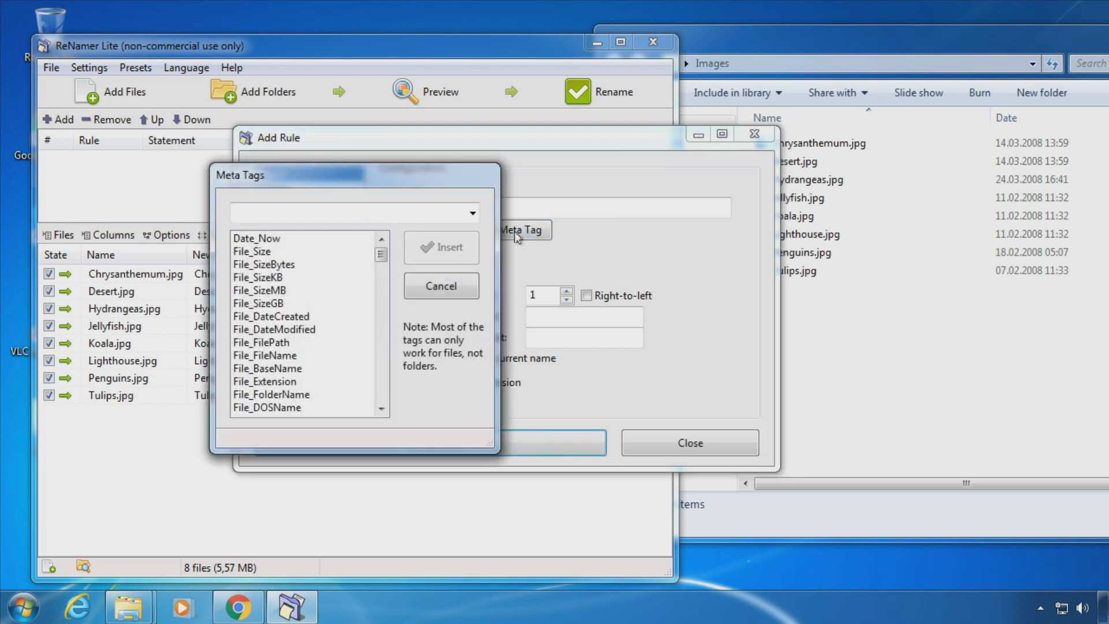
{"action": "left_click", "coordinate": [266, 253]}
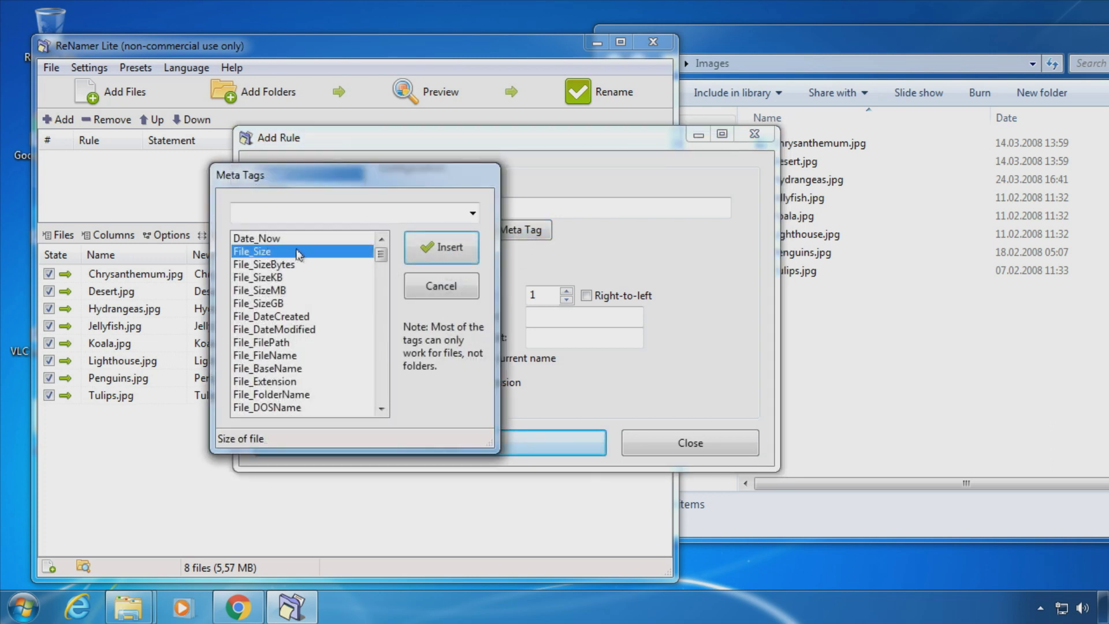
{"action": "scroll", "coordinate": [302, 281], "scroll_direction": "down", "scroll_amount": 3}
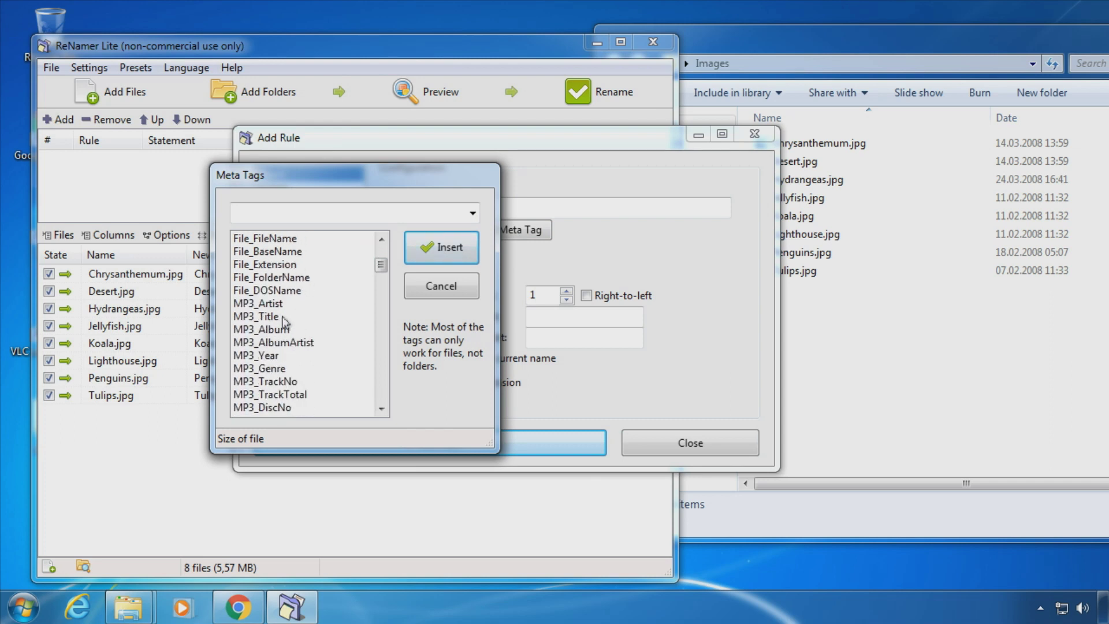
{"action": "scroll", "coordinate": [286, 322], "scroll_direction": "down", "scroll_amount": 7}
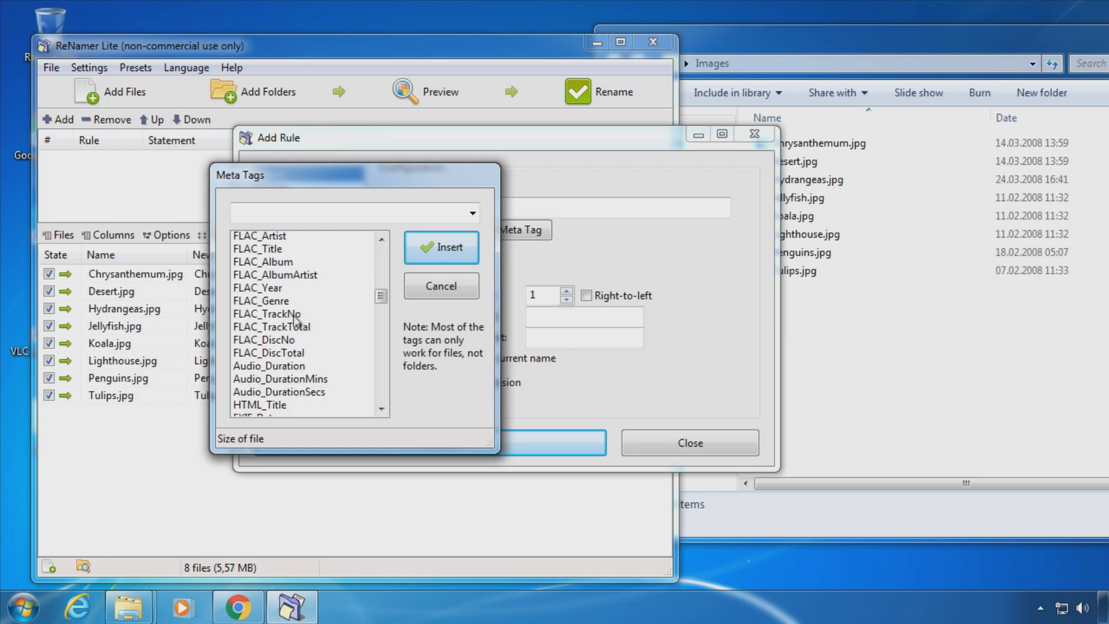
{"action": "scroll", "coordinate": [295, 319], "scroll_direction": "down", "scroll_amount": 7}
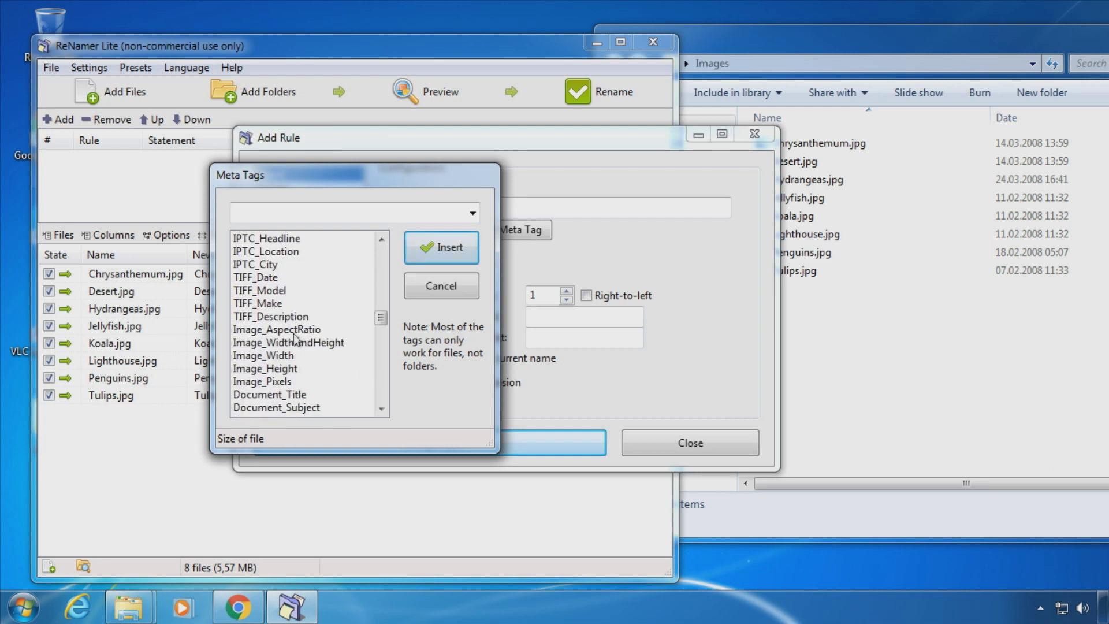
{"action": "left_click", "coordinate": [296, 370]}
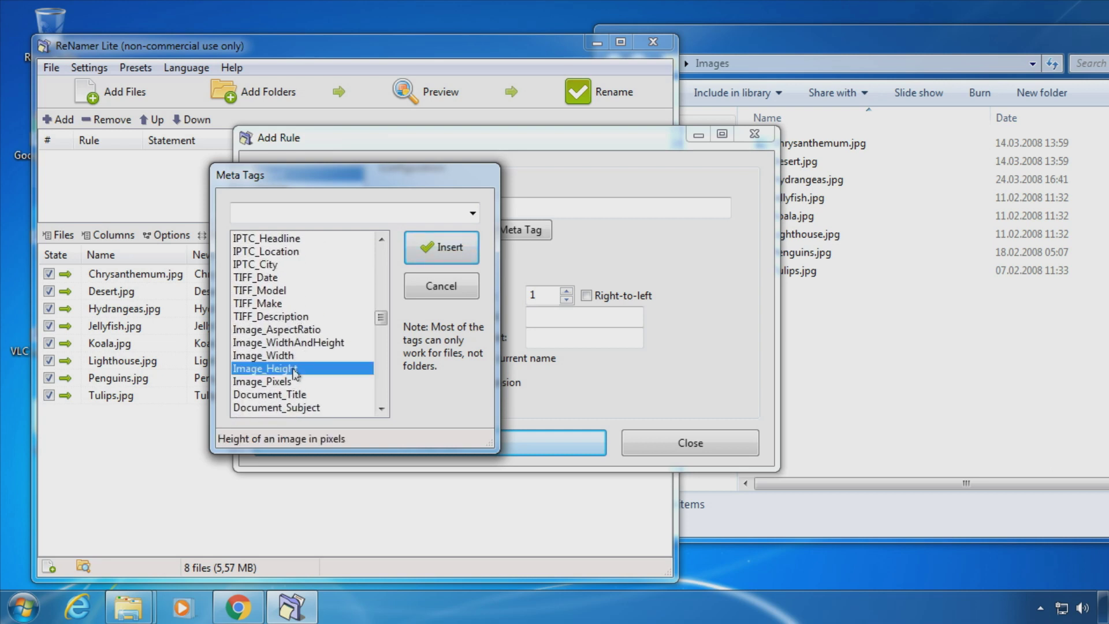
{"action": "left_click", "coordinate": [294, 355]}
{"action": "scroll", "coordinate": [294, 347], "scroll_direction": "up", "scroll_amount": 10}
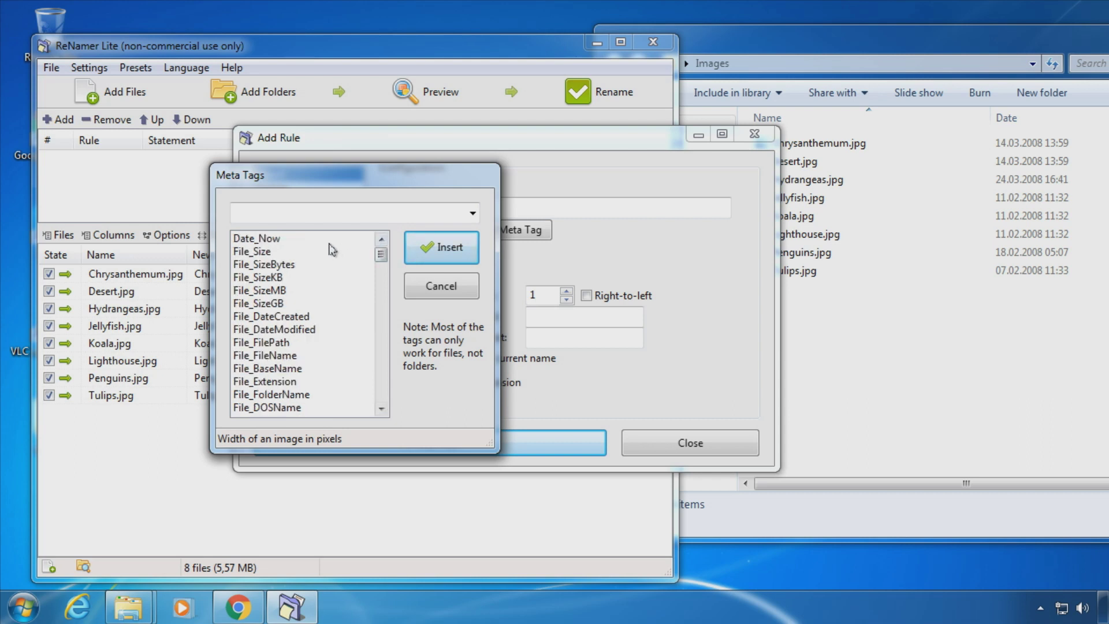
{"action": "left_click", "coordinate": [295, 240]}
Add an Insert rule with prefix ':Date_Now:_', previewing names like 2017-06-07_Chrysanthemum.jpg.
{"action": "left_click", "coordinate": [431, 247]}
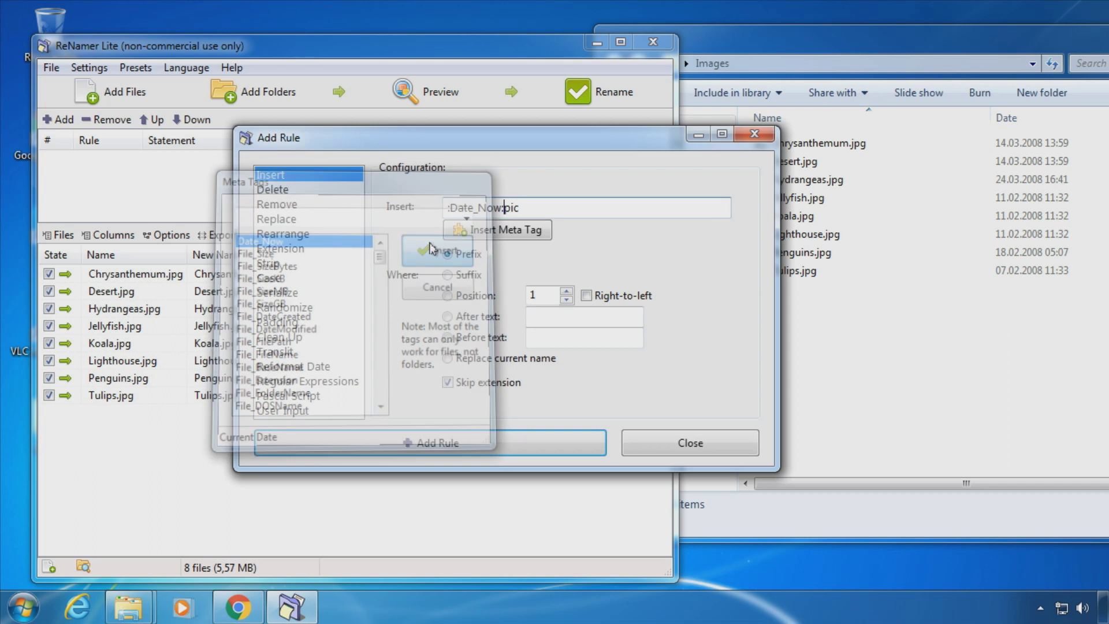
{"action": "left_click_drag", "start_coordinate": [504, 207], "coordinate": [565, 202]}
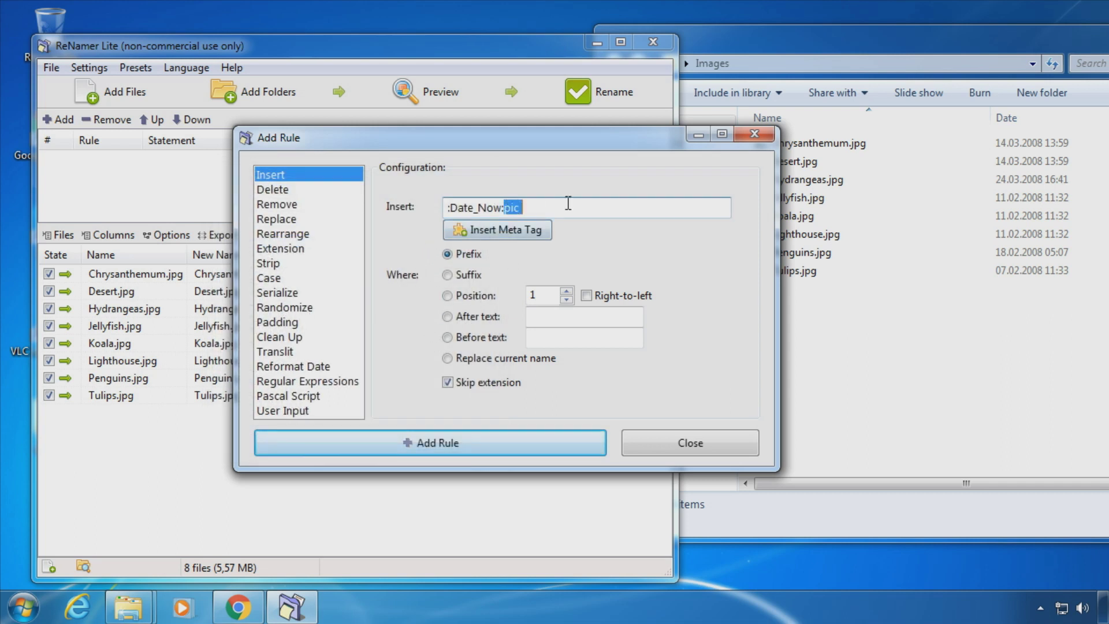
{"action": "key", "text": "Delete"}
{"action": "type", "text": "_"}
{"action": "left_click", "coordinate": [500, 444]}
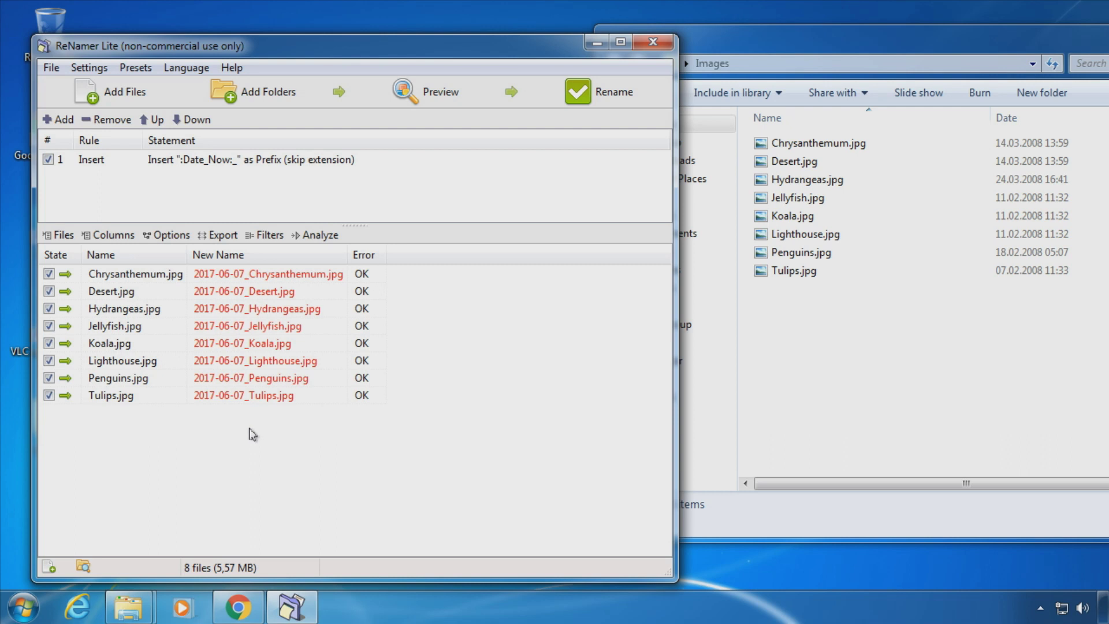
{"action": "left_click", "coordinate": [103, 70]}
{"action": "left_click", "coordinate": [109, 87]}
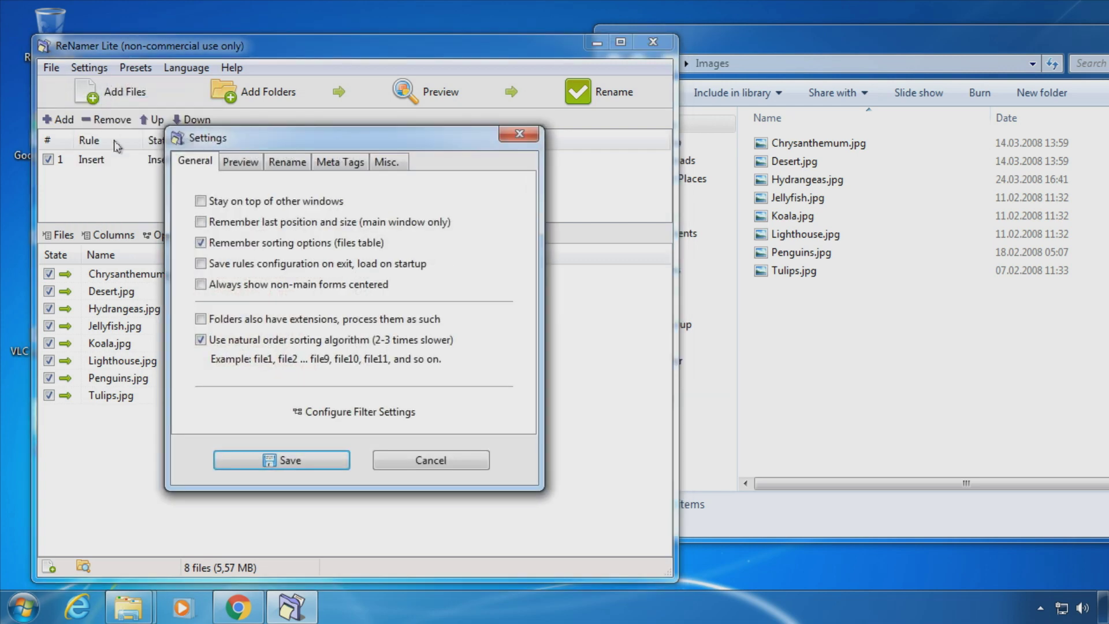
{"action": "left_click", "coordinate": [347, 165]}
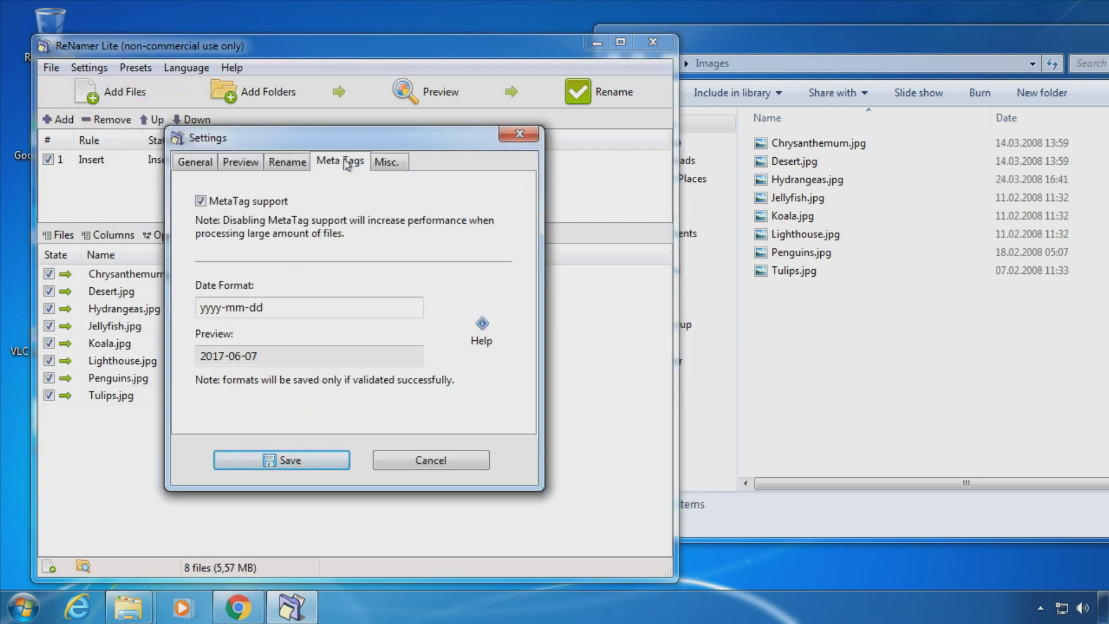
{"action": "left_click", "coordinate": [291, 309]}
{"action": "type", "text": "hh-"}
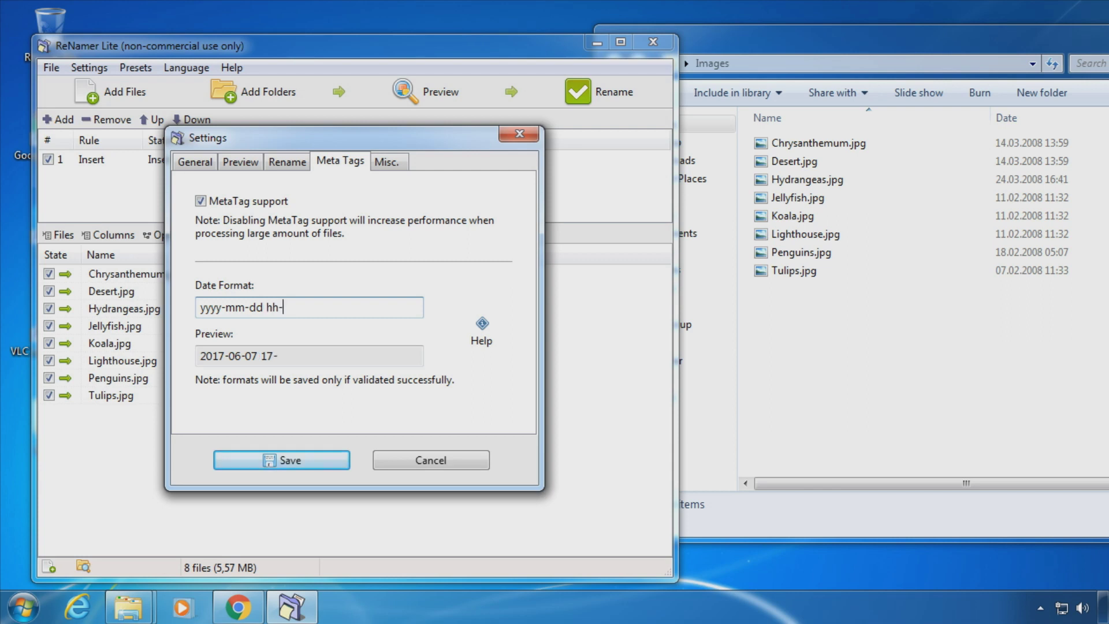
{"action": "type", "text": "mm-ss"}
{"action": "left_click_drag", "start_coordinate": [210, 310], "coordinate": [162, 312]}
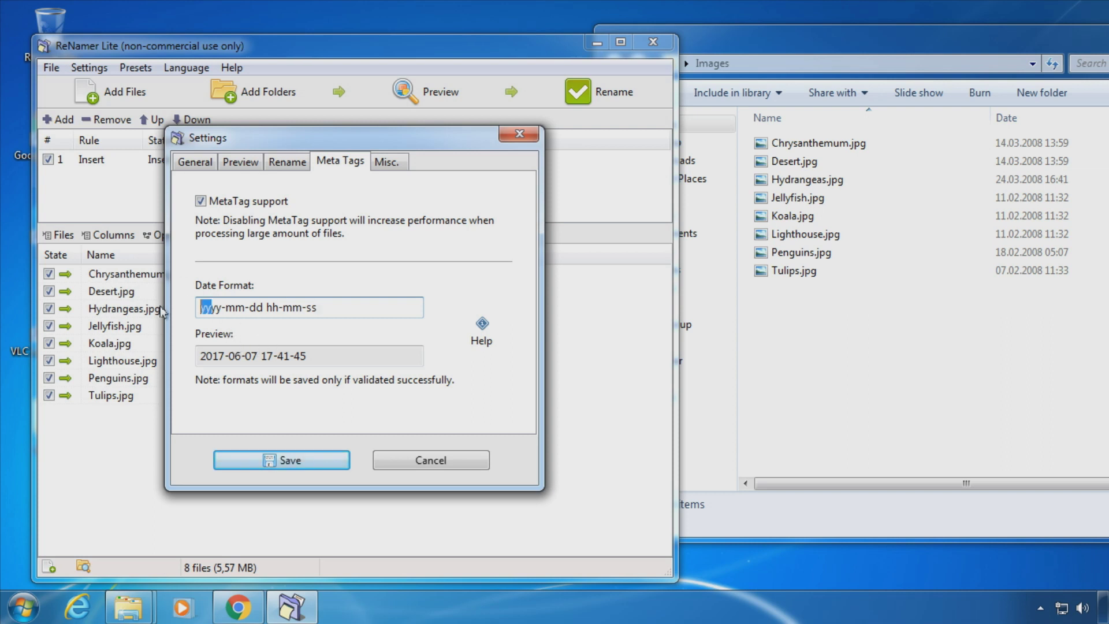
{"action": "key", "text": "BackSpace"}
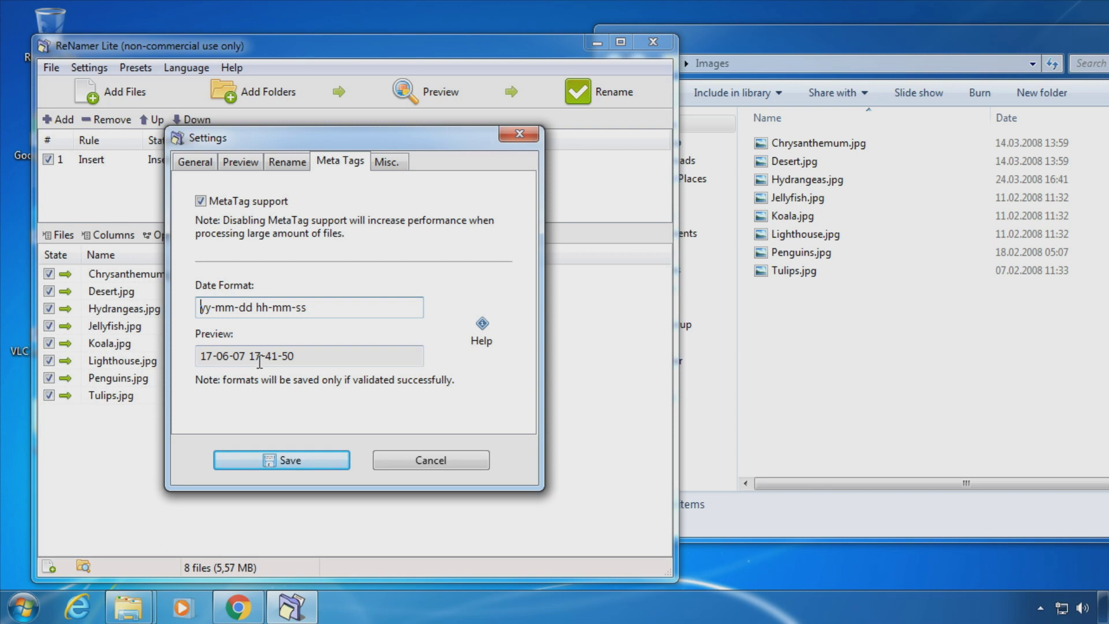
{"action": "left_click_drag", "start_coordinate": [262, 308], "coordinate": [401, 306]}
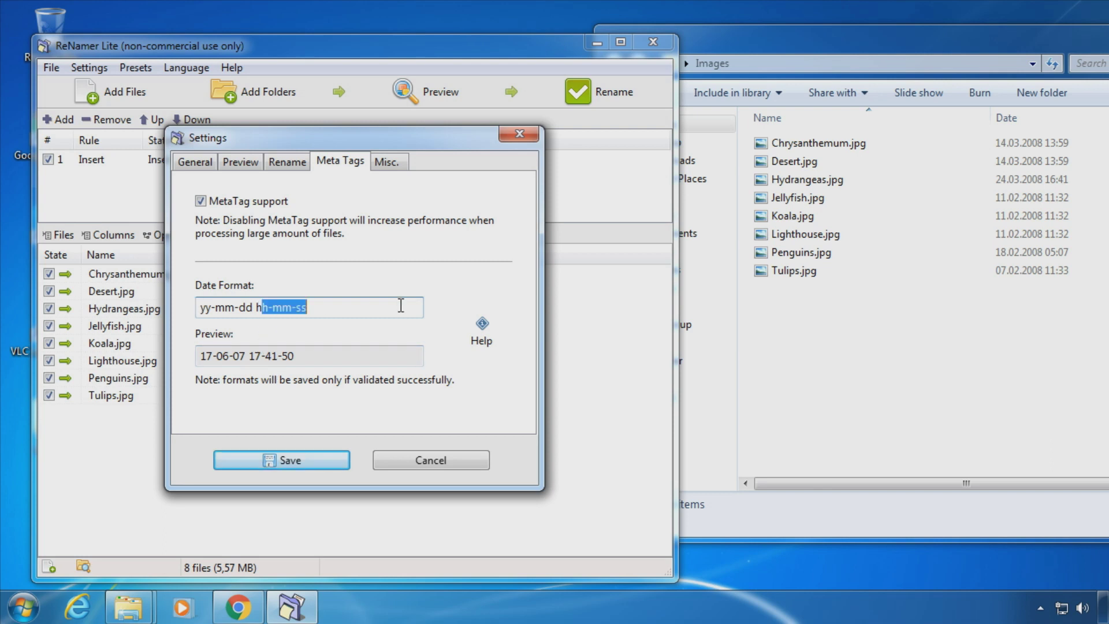
{"action": "key", "text": "BackSpace"}
{"action": "key", "text": "BackSpace"}
{"action": "key", "text": "BackSpace"}
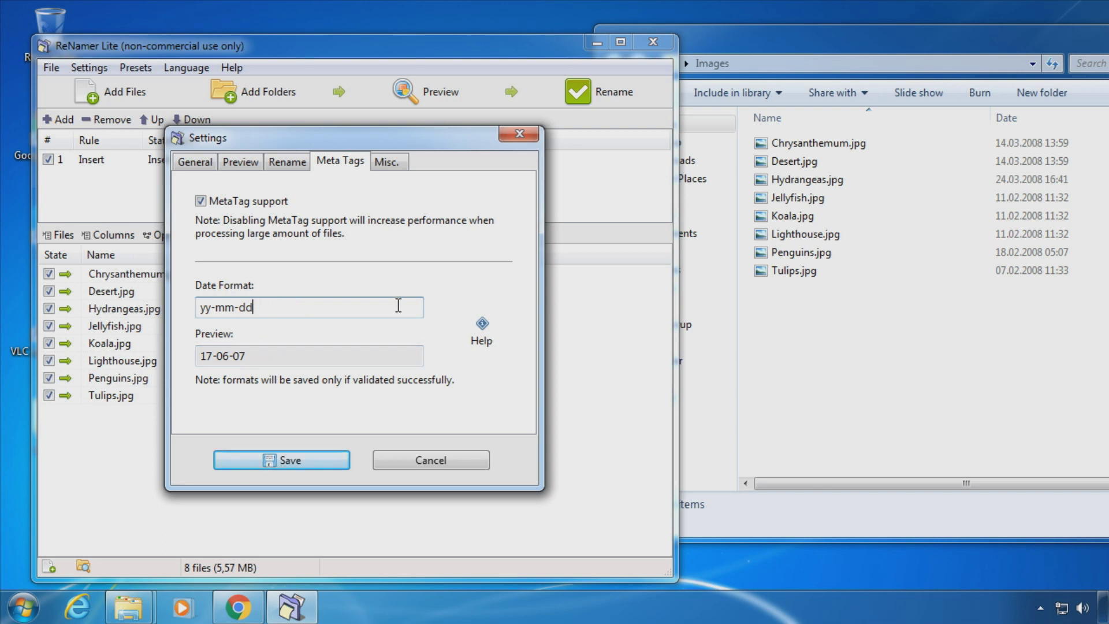
{"action": "left_click", "coordinate": [421, 462]}
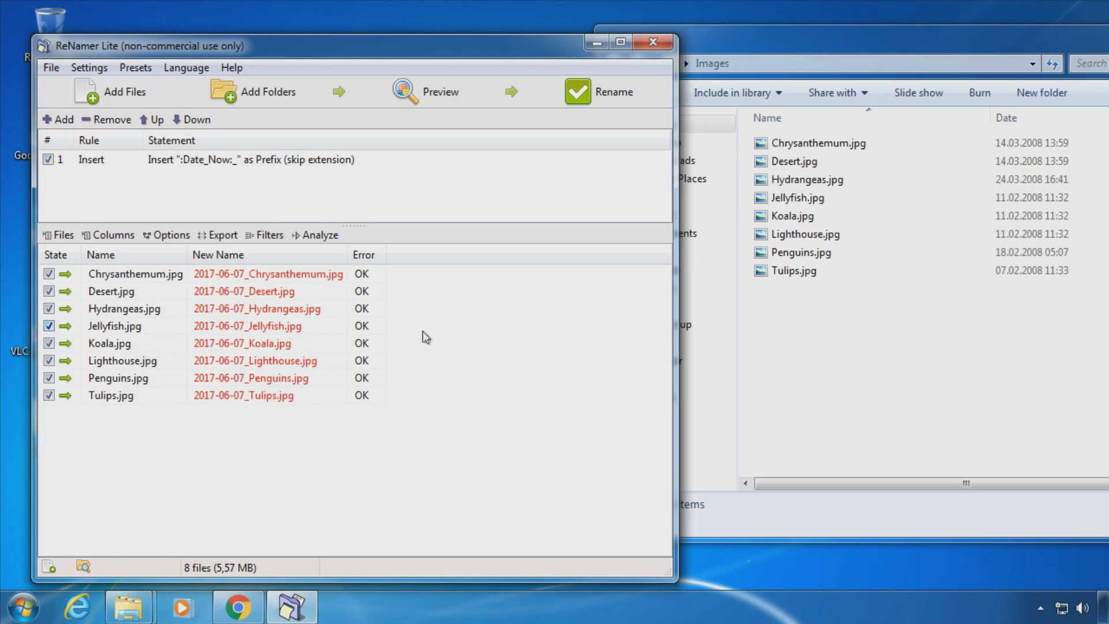
Show a Size column, move Tulips.jpg to third place, and bring up Add Rule.
{"action": "right_click", "coordinate": [426, 259]}
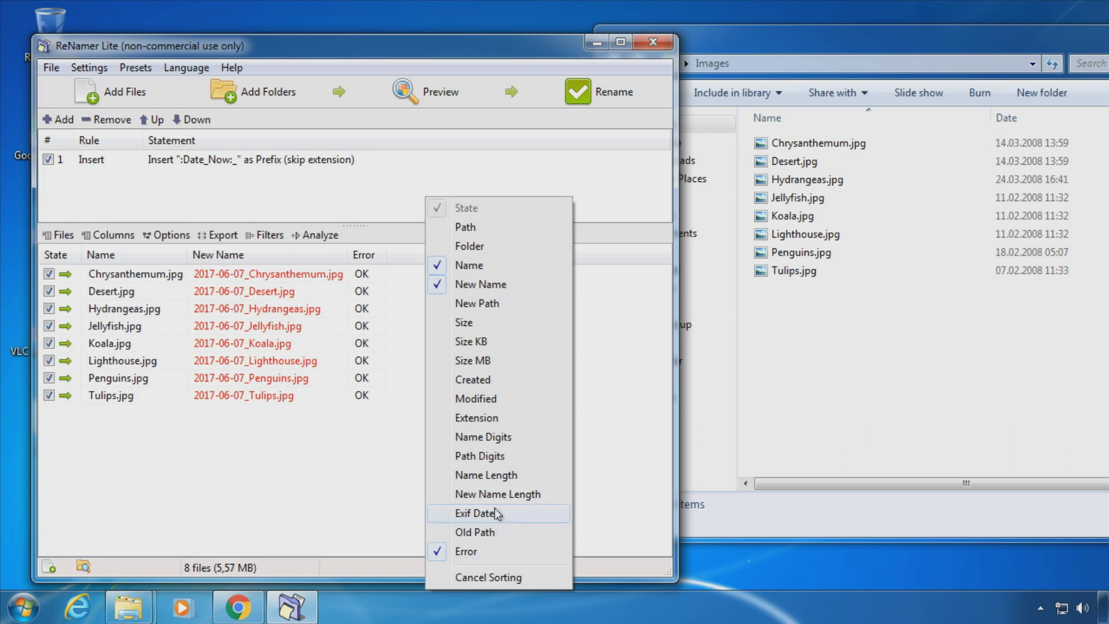
{"action": "left_click", "coordinate": [463, 322]}
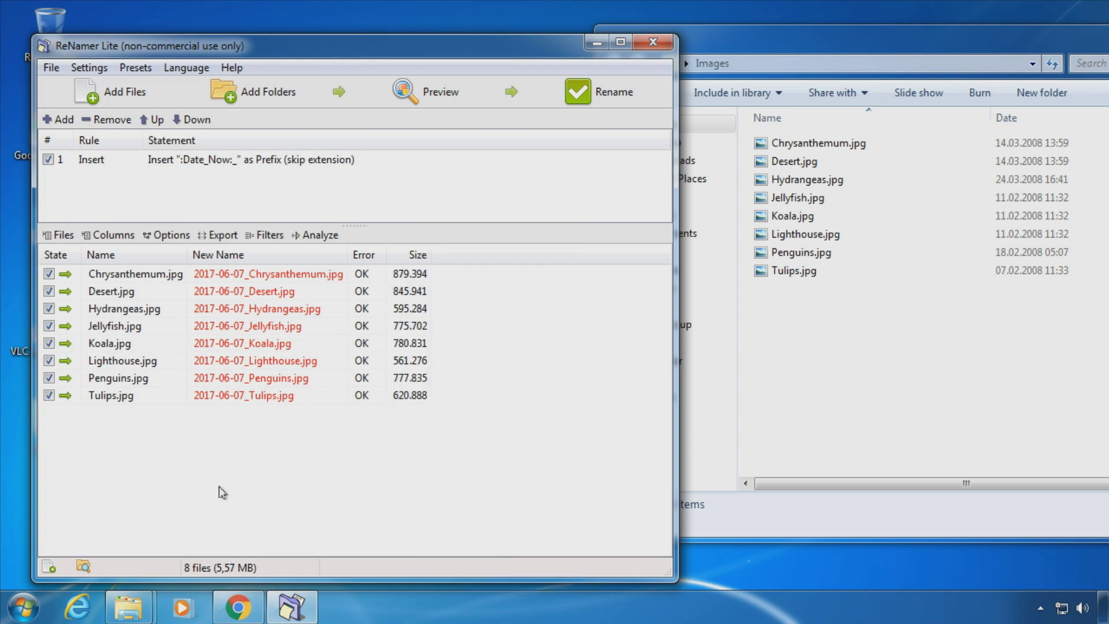
{"action": "left_click", "coordinate": [115, 398]}
{"action": "left_click_drag", "start_coordinate": [119, 403], "coordinate": [116, 308]}
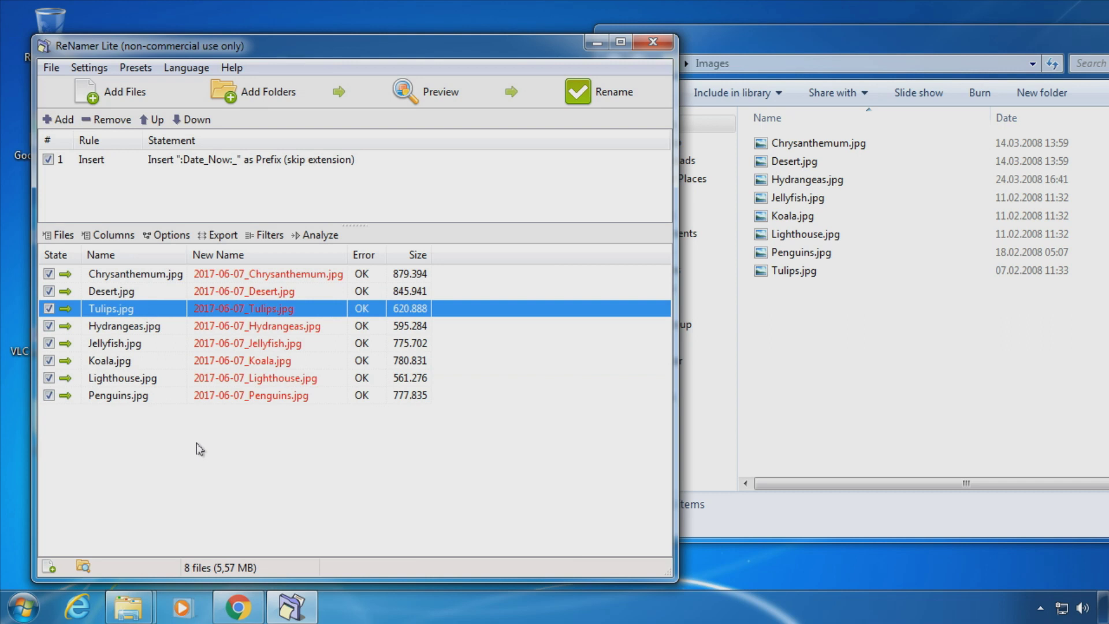
{"action": "key", "text": "Insert"}
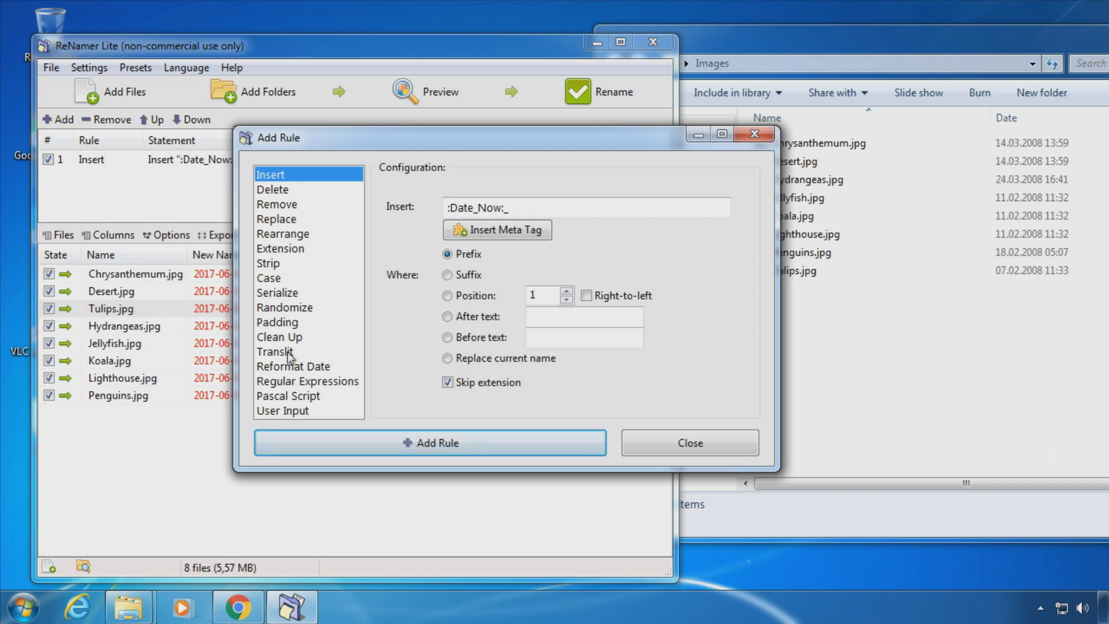
Load the German alphabet into Translit, then view Randomize's defaults: length 1, digits and English letters, prefix.
{"action": "left_click", "coordinate": [286, 354]}
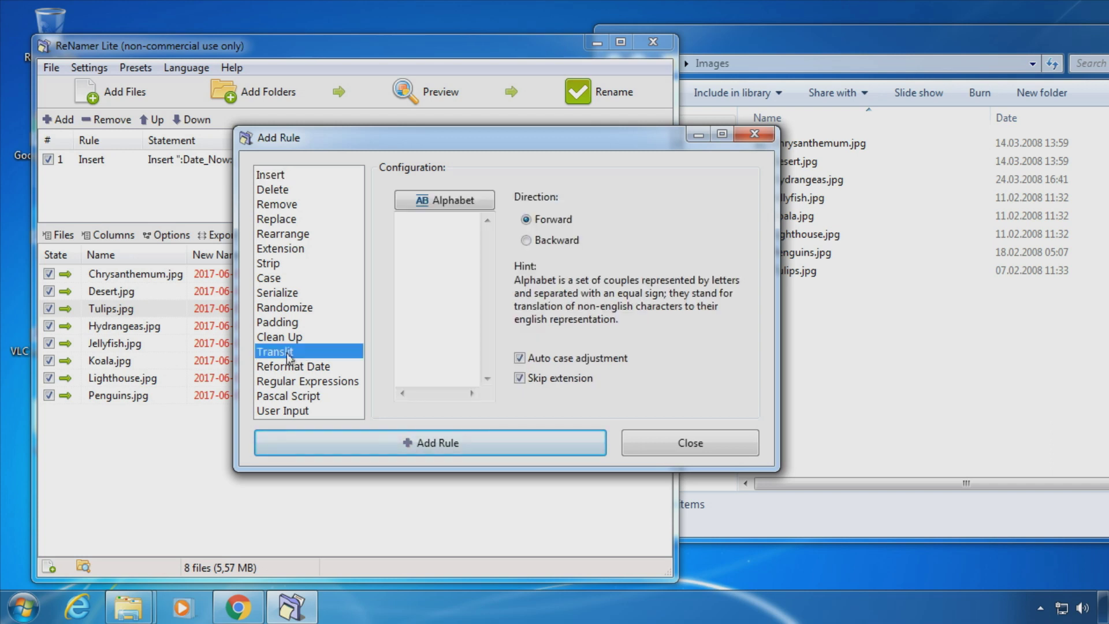
{"action": "left_click", "coordinate": [446, 200]}
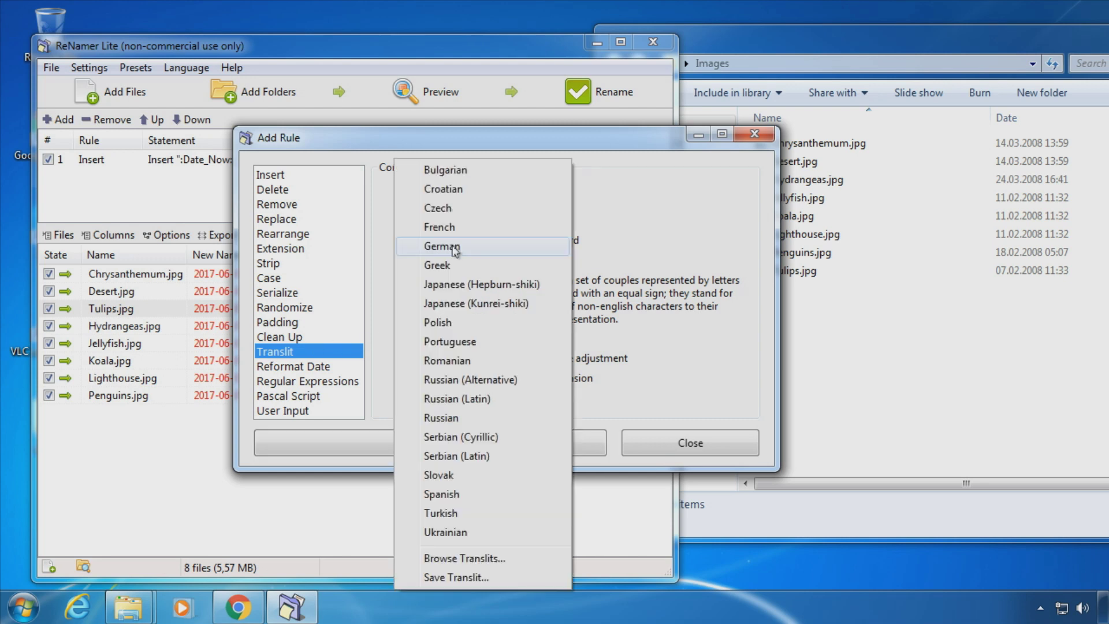
{"action": "left_click", "coordinate": [454, 247]}
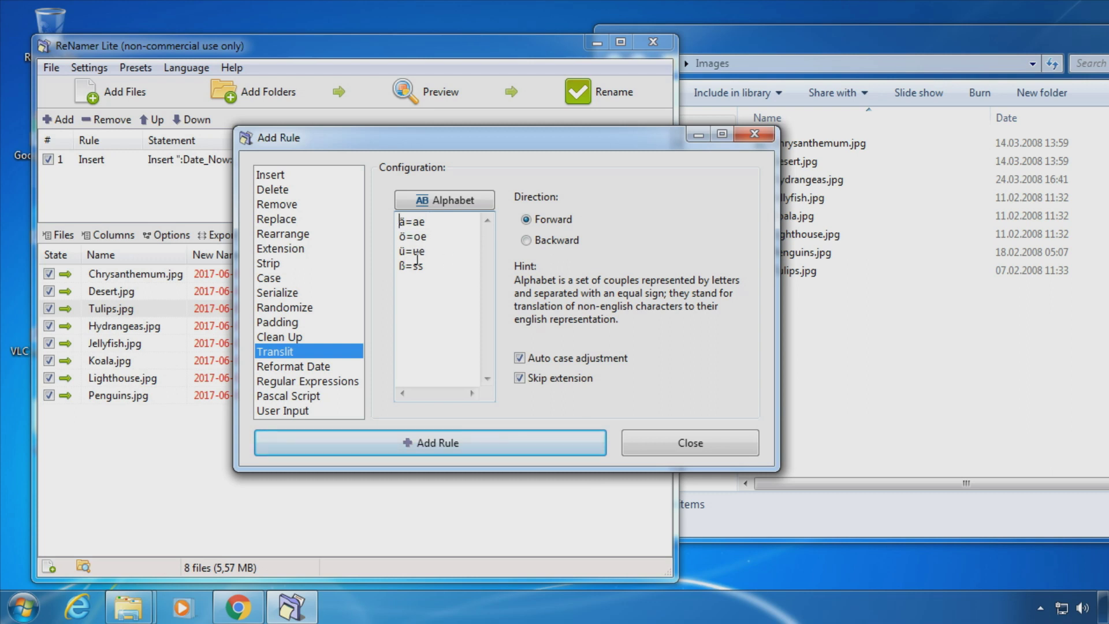
{"action": "left_click", "coordinate": [282, 309]}
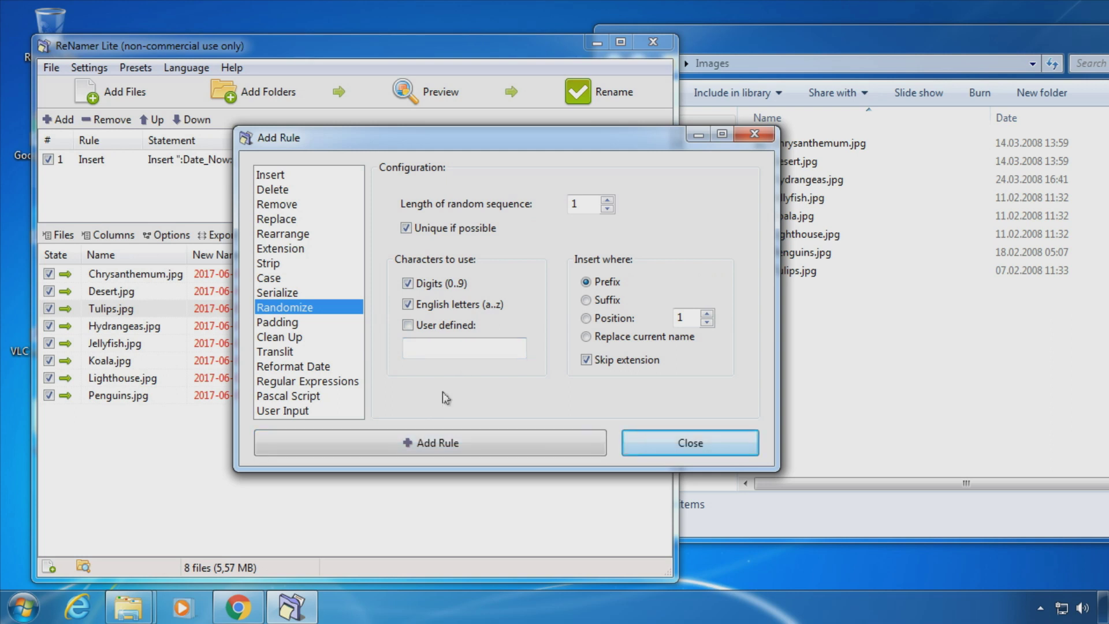
{"action": "left_click", "coordinate": [668, 448]}
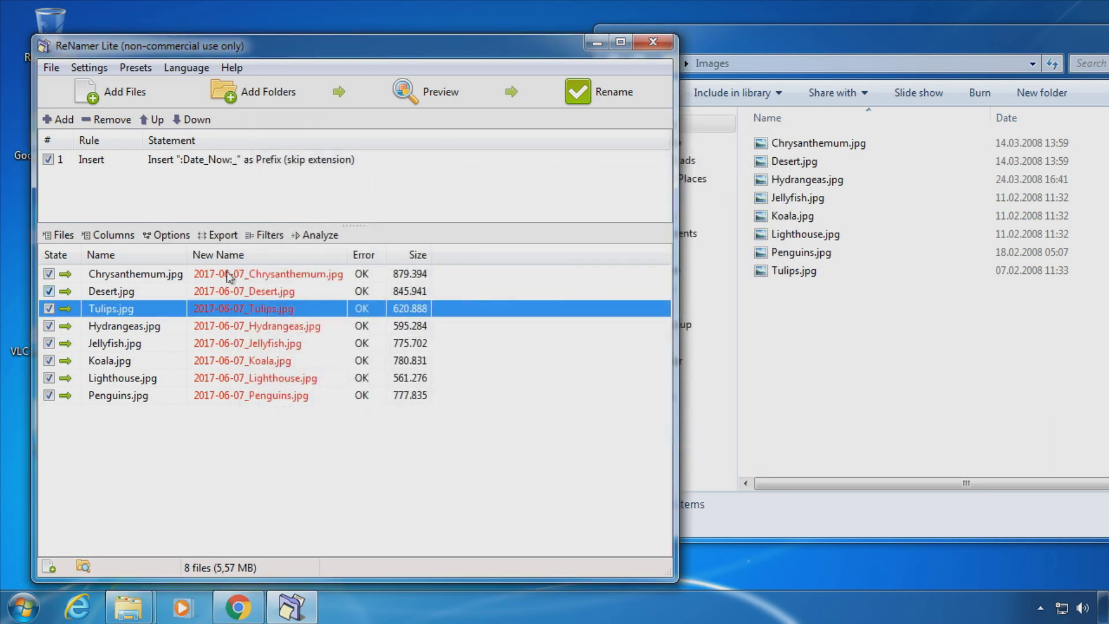
{"action": "left_click", "coordinate": [55, 118]}
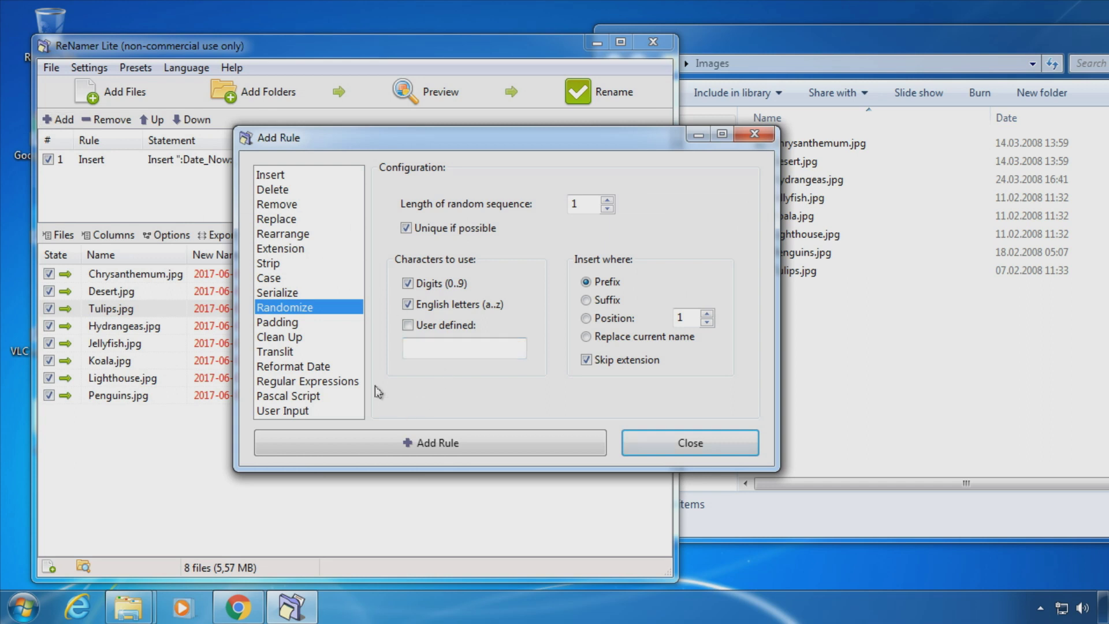